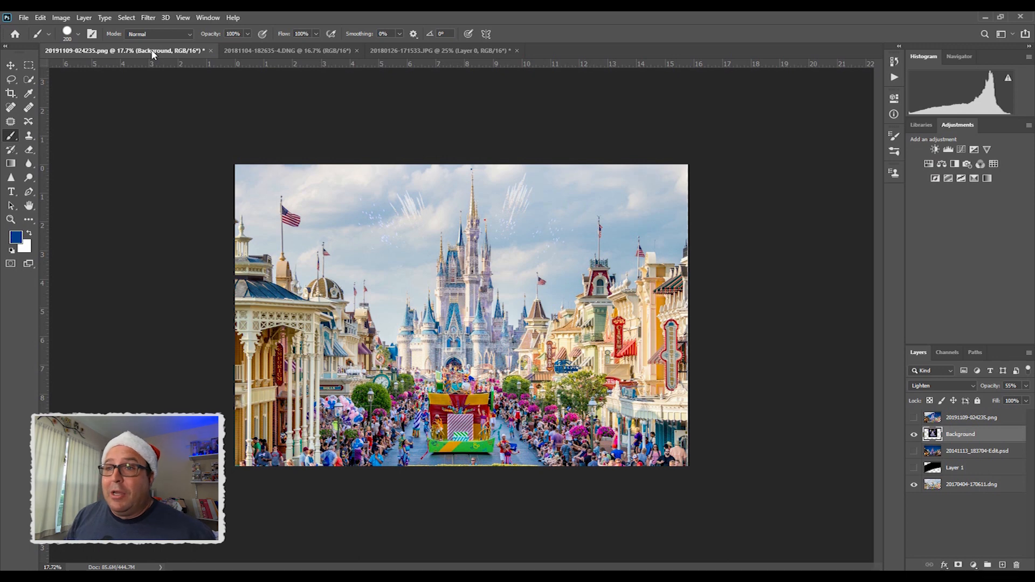
Look over the open images, including the ripped-paper photo, and return to the 20191109-024235.png composite
click(317, 52)
click(406, 51)
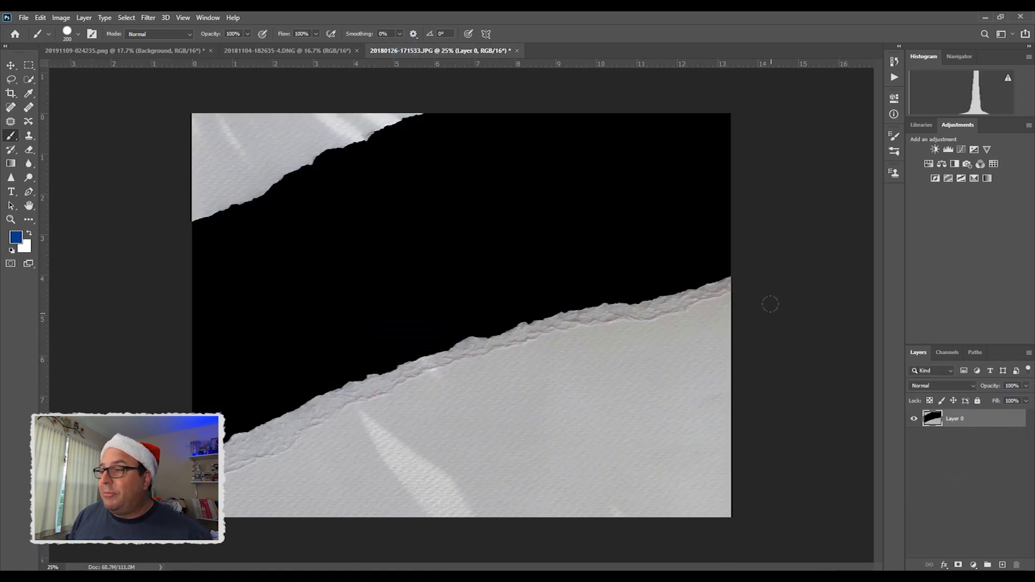
click(162, 51)
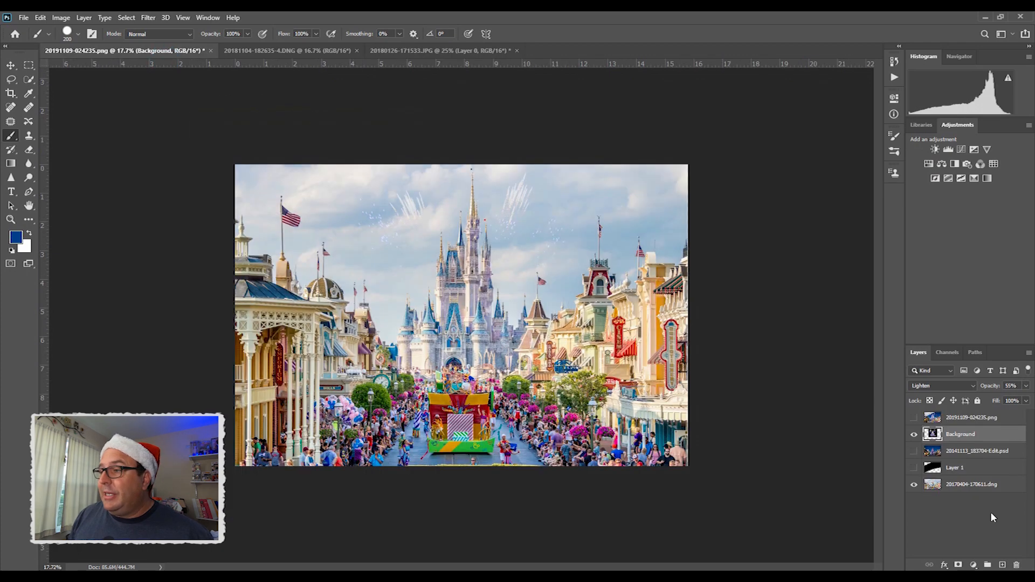
Examine the 20170404-170611.dng day photo and the 20141113_183704-Edit.psd night shot by toggling their layer visibility, leaving both hidden
click(971, 484)
alt+click(914, 484)
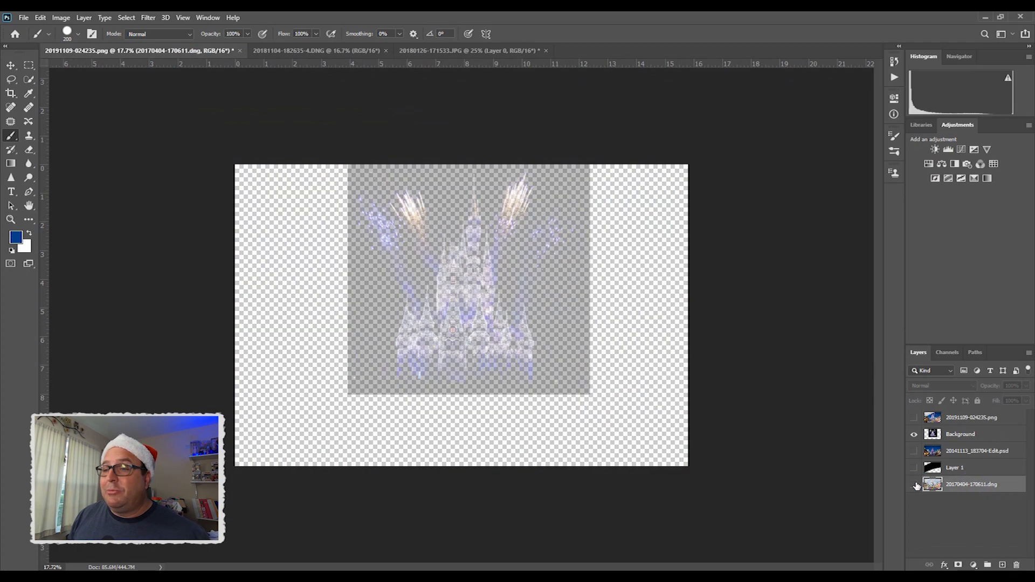
alt+click(914, 484)
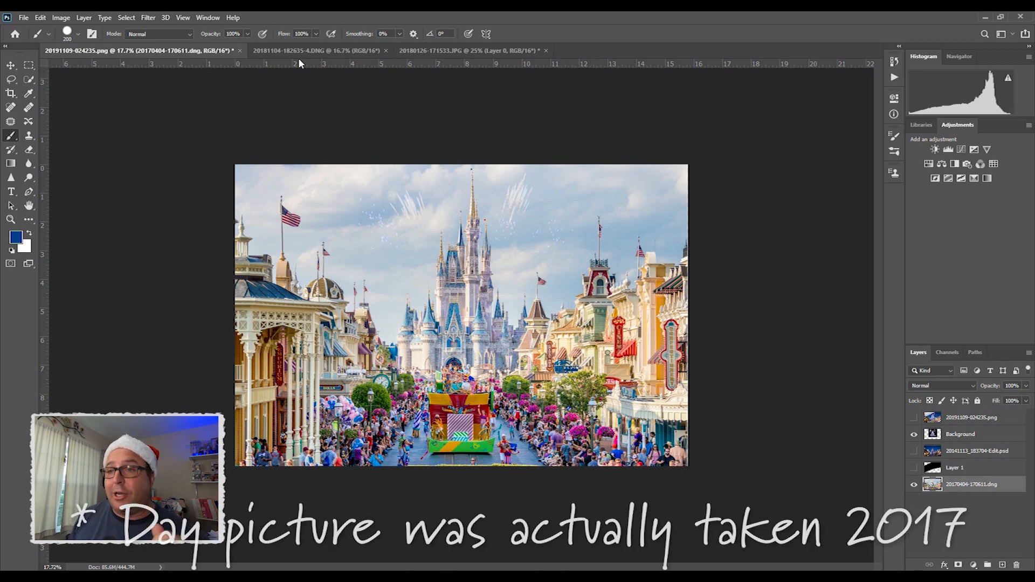
click(914, 484)
click(915, 450)
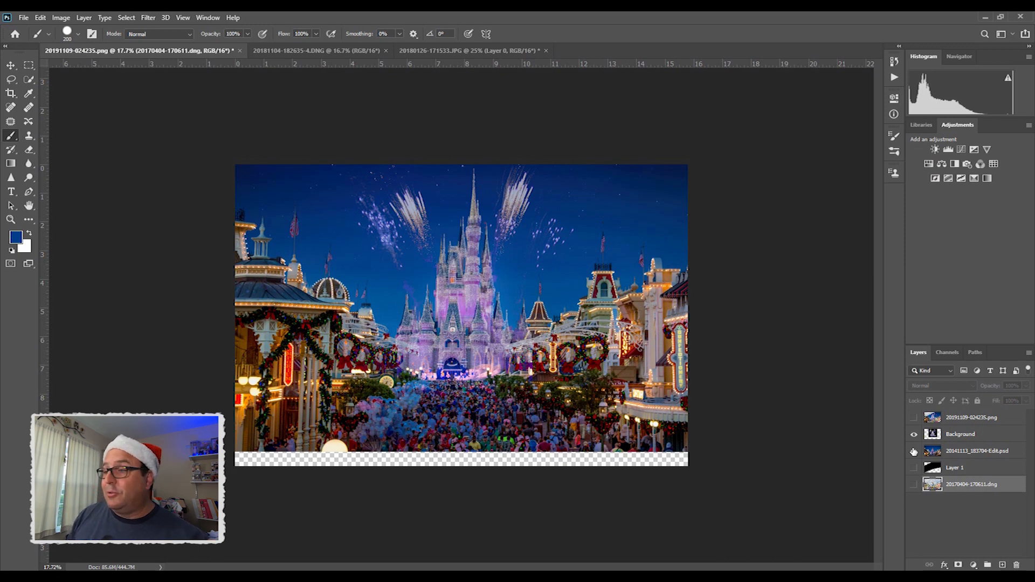
click(913, 451)
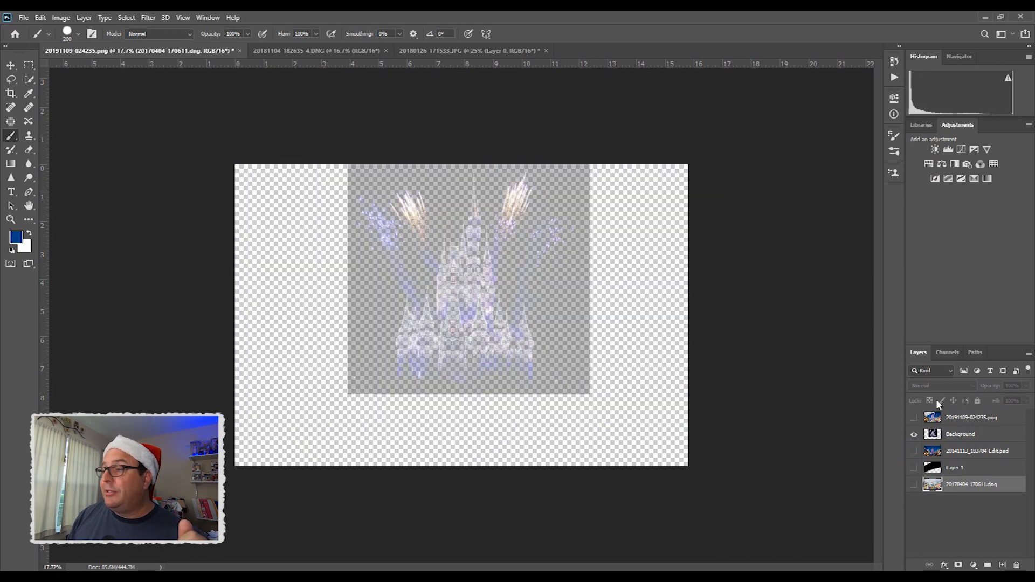
Set the opacity of the Background layer with the castle fireworks to 100%
click(971, 435)
click(989, 385)
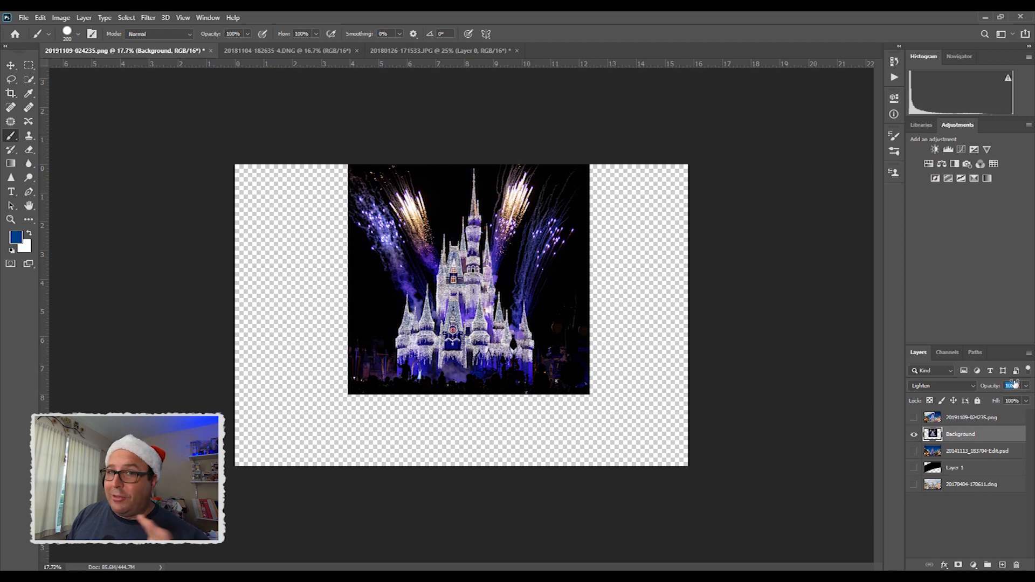
drag(1014, 384, 999, 385)
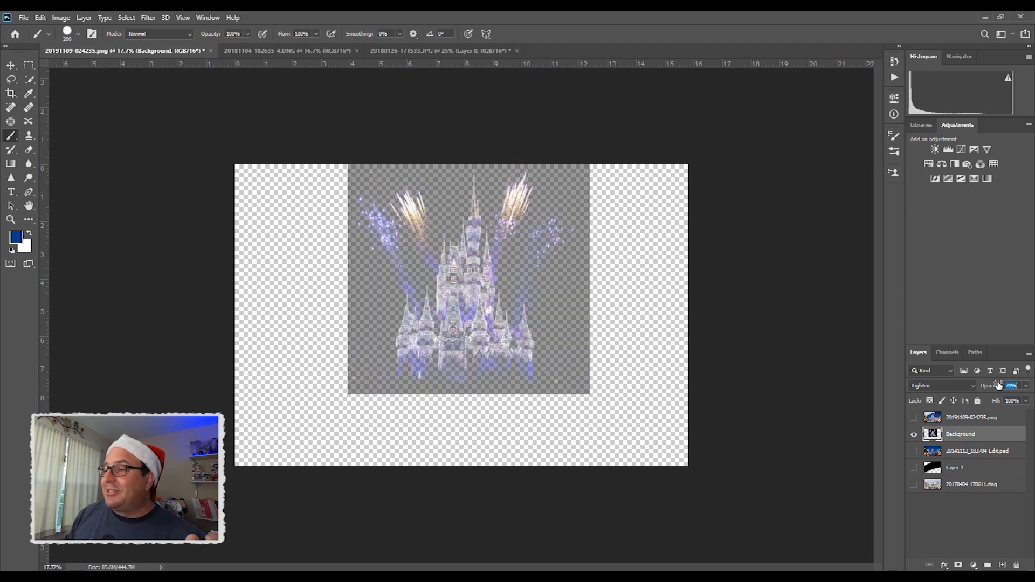
drag(998, 386, 1023, 384)
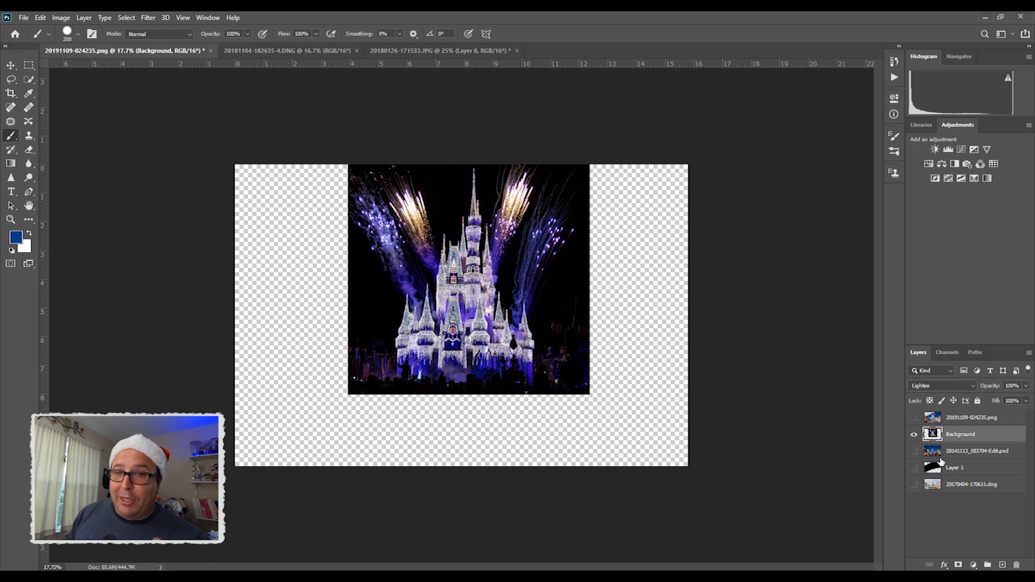
Examine the day photo, ripped paper, night shot and fireworks layers in turn, leaving only the day photo displayed
click(965, 486)
click(914, 434)
click(914, 486)
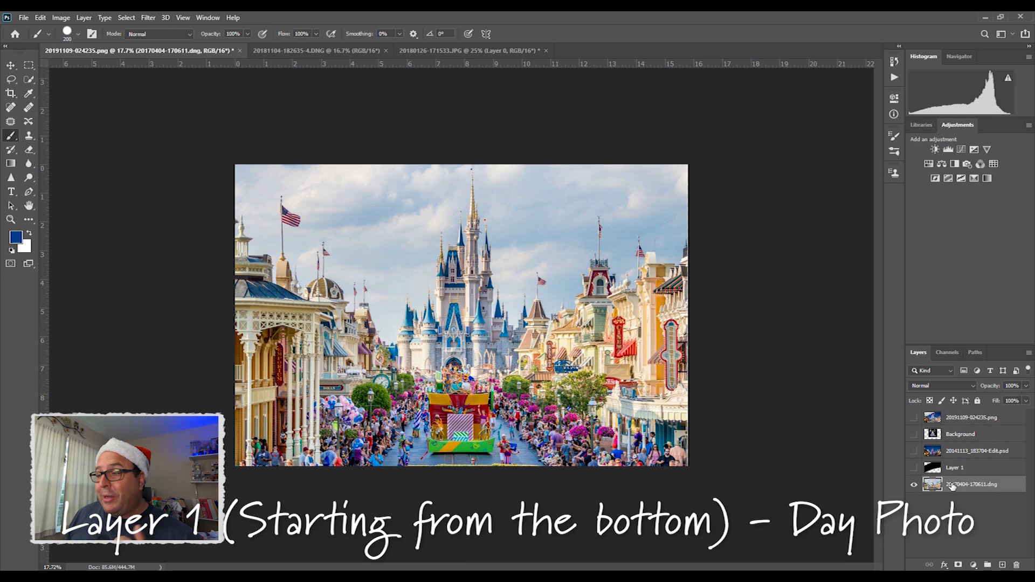
click(914, 468)
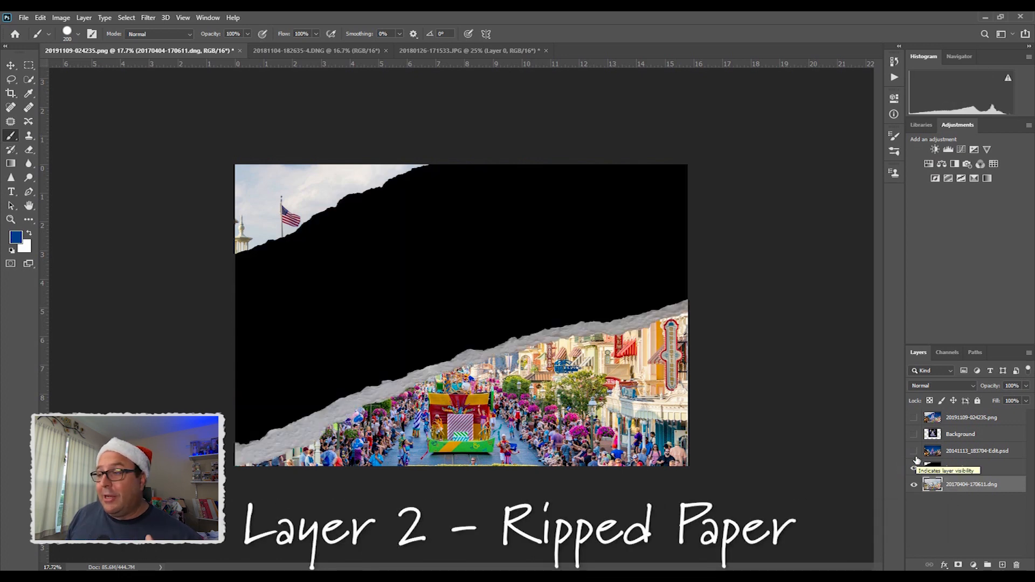
click(914, 469)
click(913, 452)
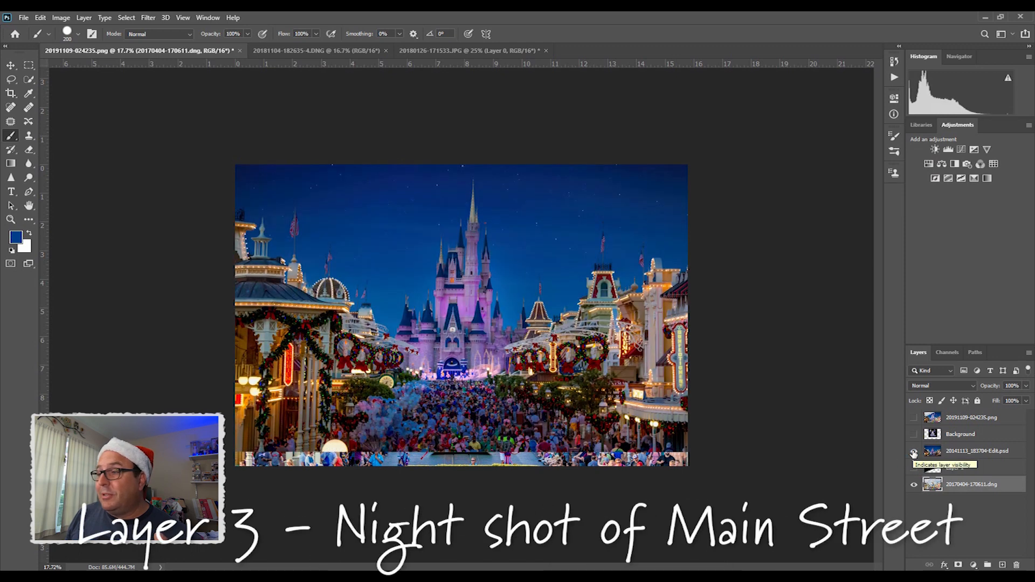
click(913, 451)
click(914, 434)
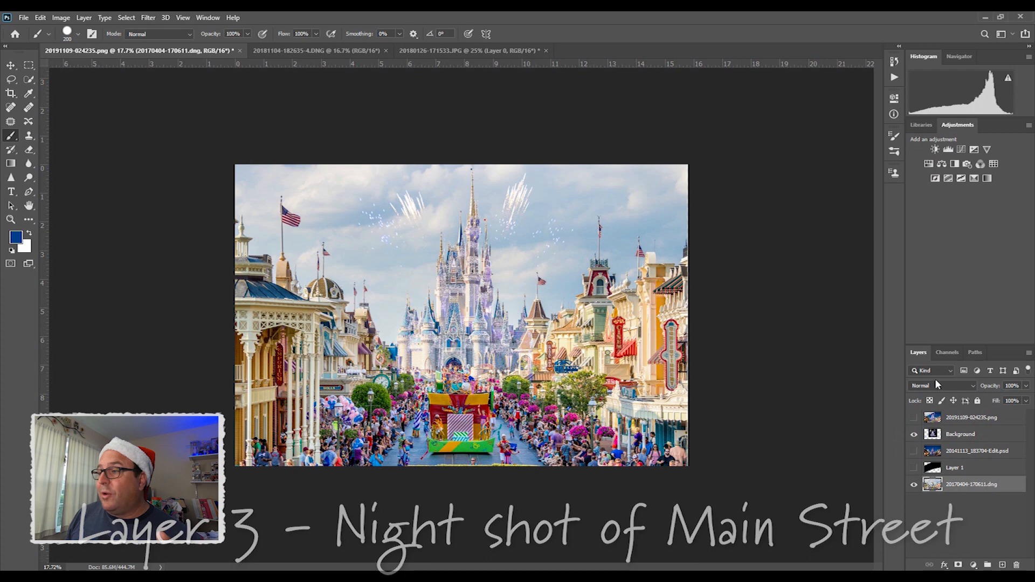
click(915, 485)
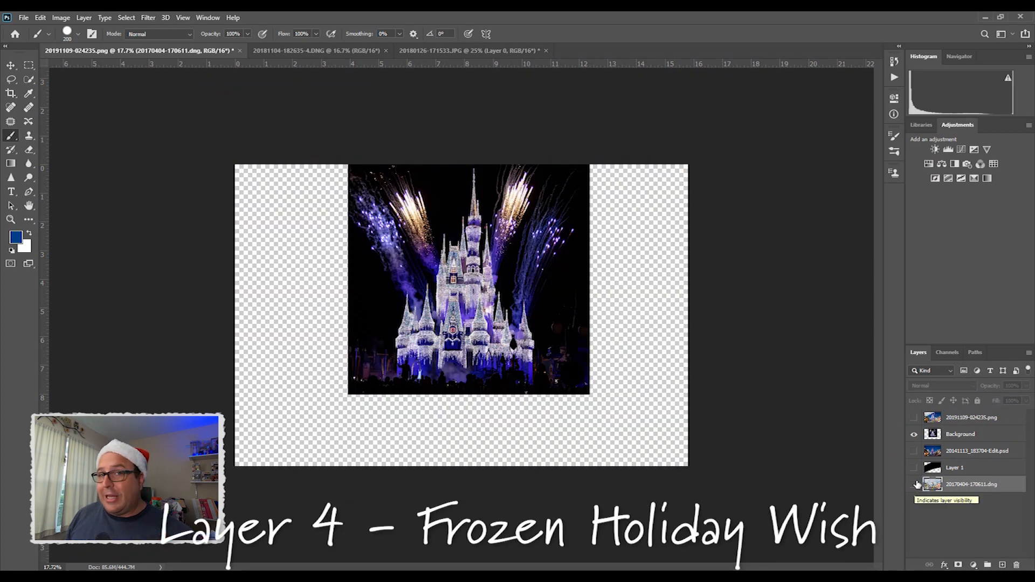
click(914, 484)
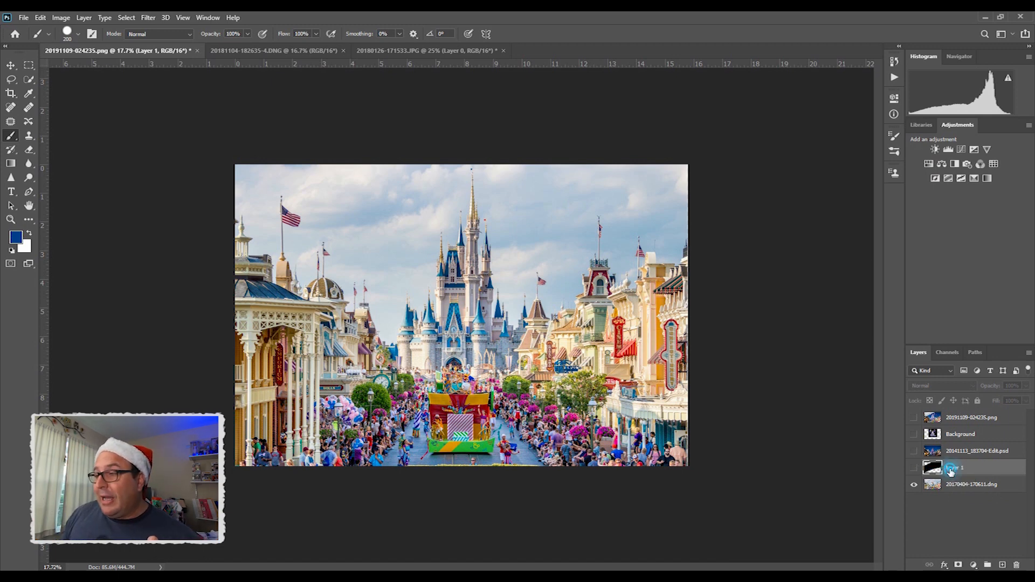
Show the ripped-paper Layer 1 over the day photo and compare it with the source image 20180126-171533.JPG
click(914, 468)
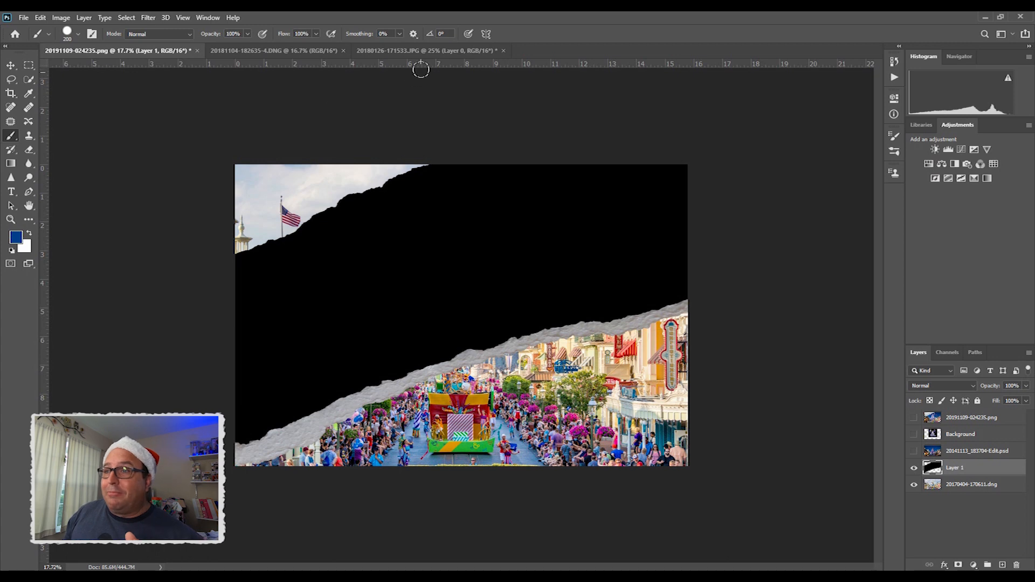
click(430, 52)
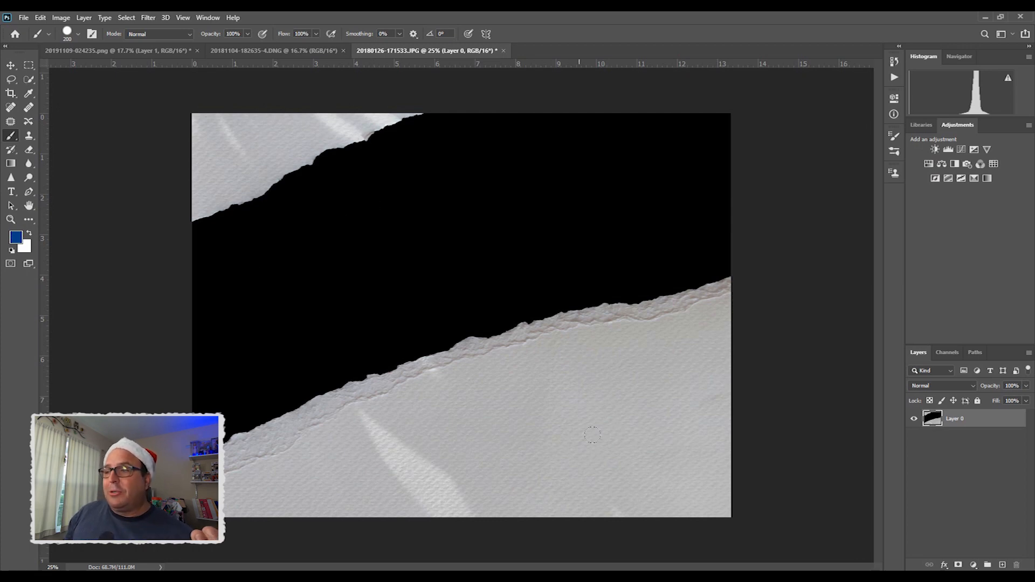
click(156, 51)
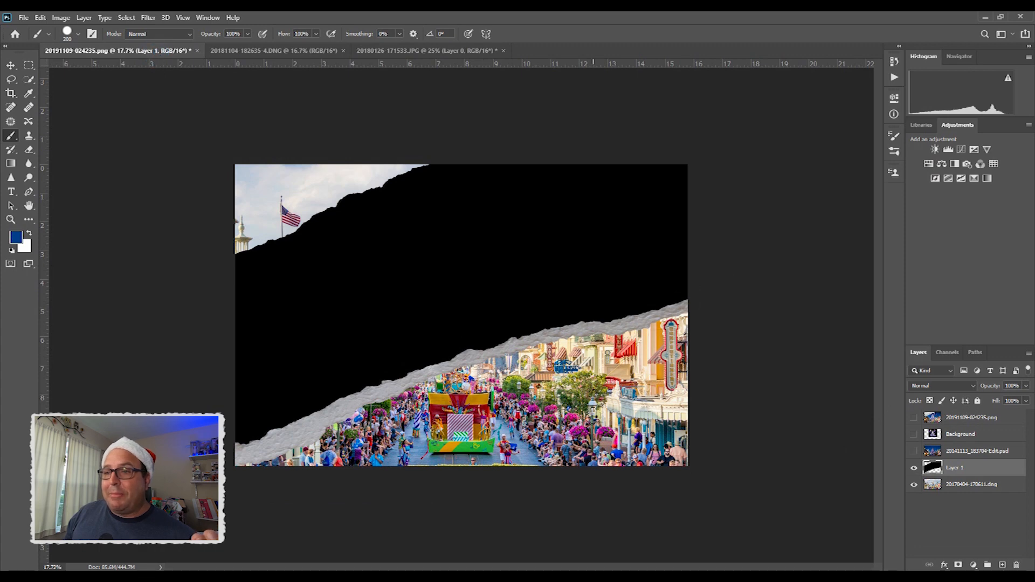
In 20180126-171533.JPG, select the black area and its lower torn paper edge with the Quick Selection tool and copy them
click(407, 50)
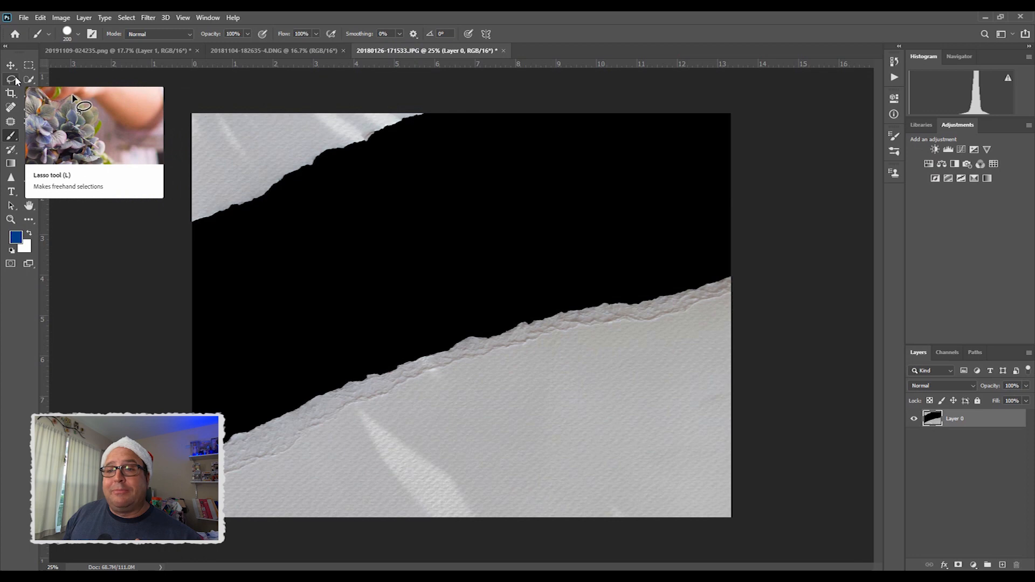
click(29, 79)
right_click(31, 79)
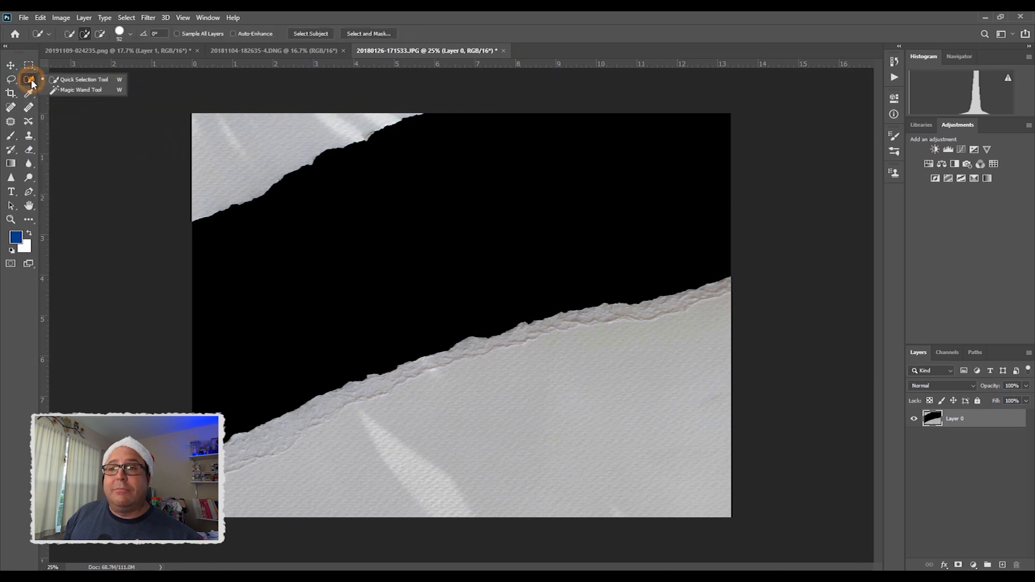
click(63, 81)
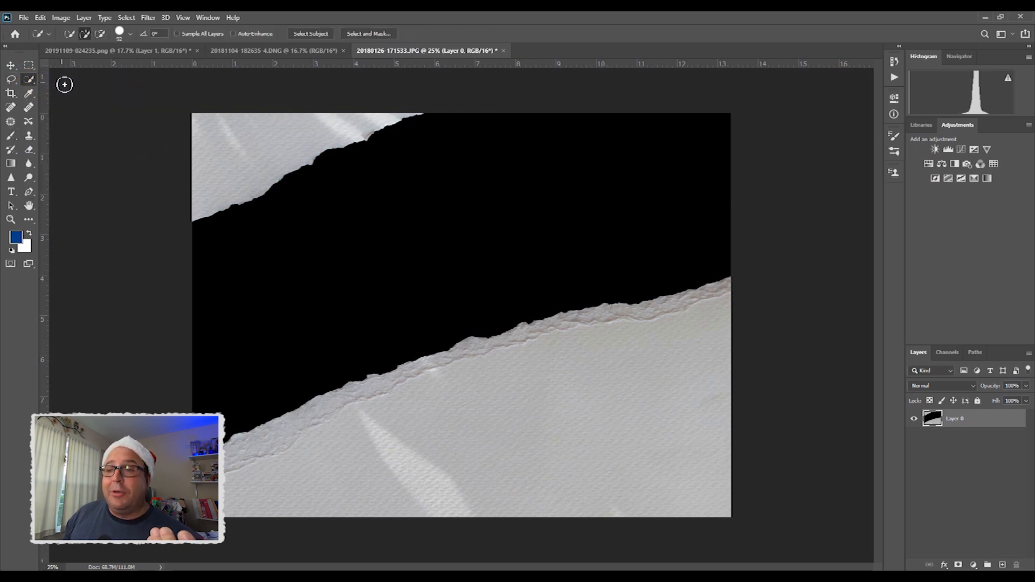
drag(248, 316, 405, 267)
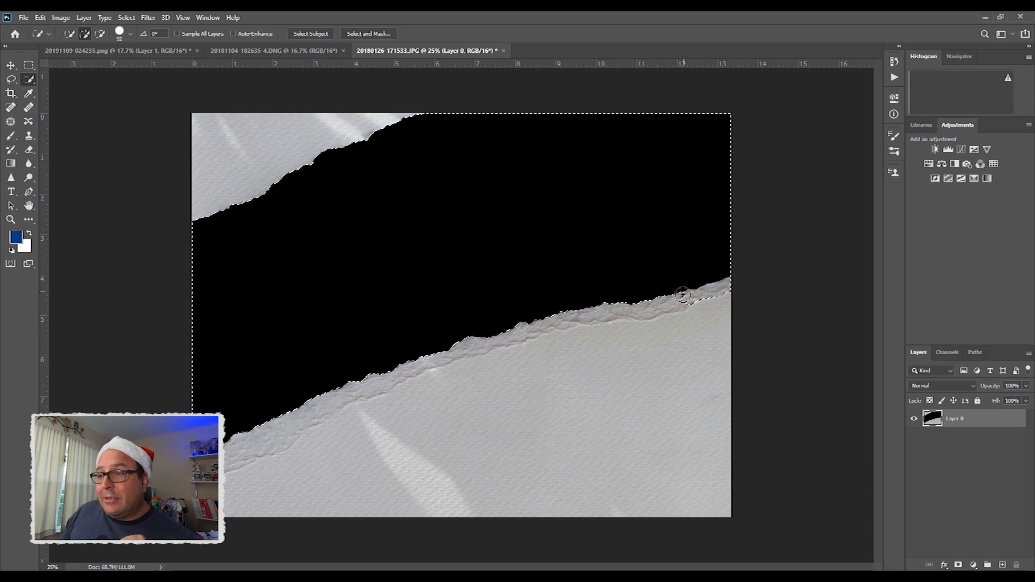
mouse_move(615, 309)
mouse_down()
mouse_move(440, 353)
mouse_move(227, 451)
mouse_up()
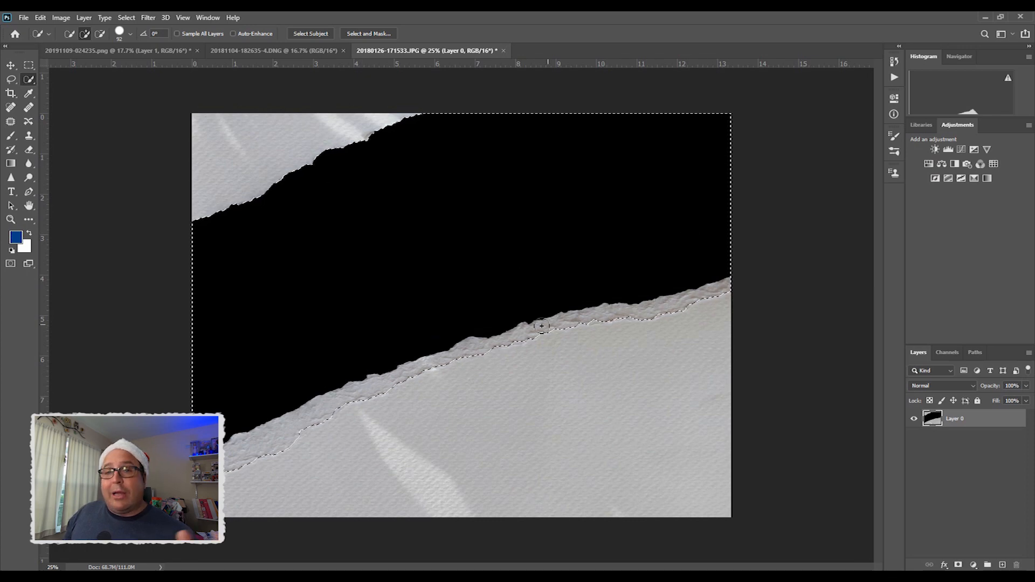
click(41, 17)
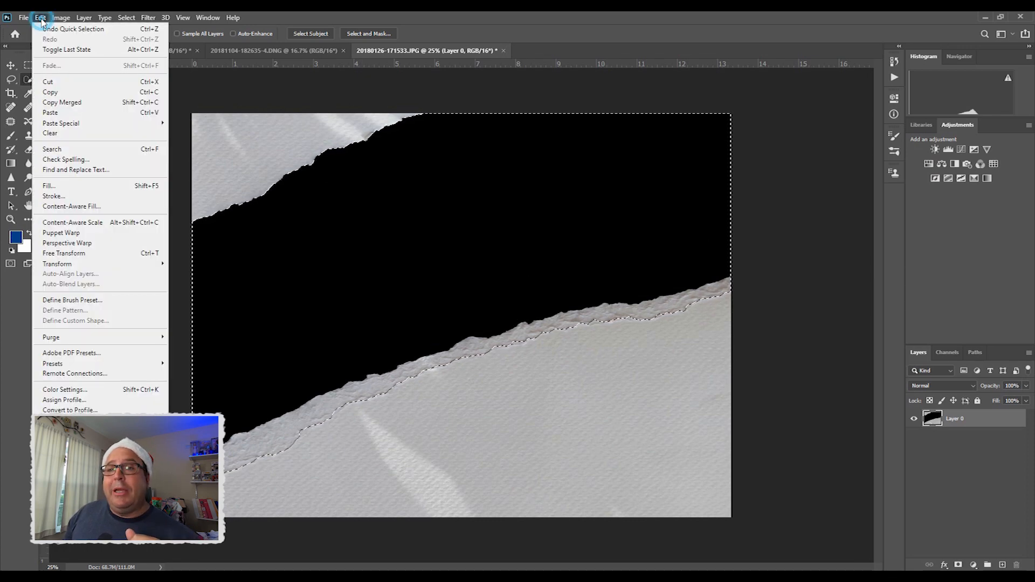
click(47, 91)
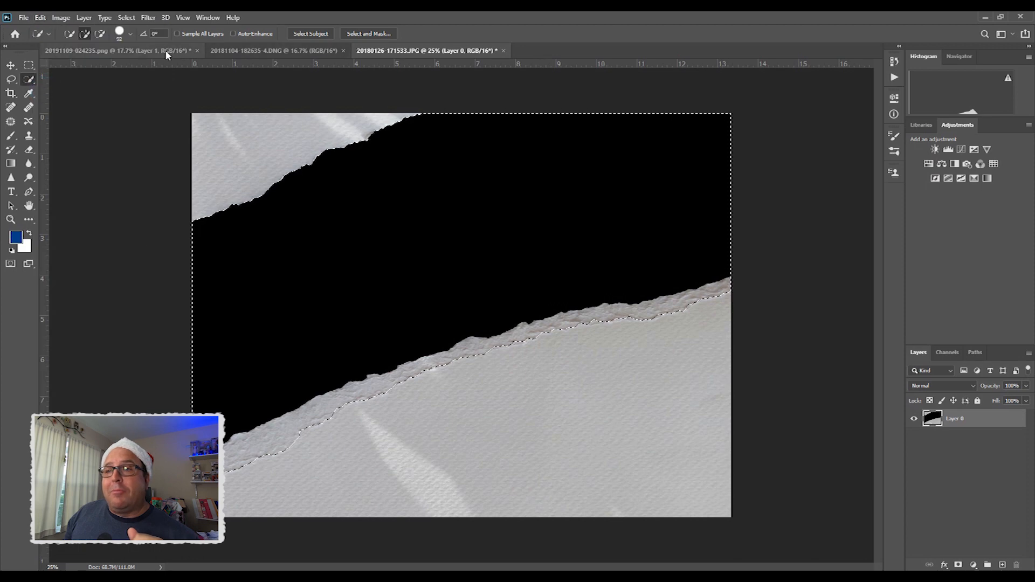
In 20191109-024235.png, hide the day photo layer and select the black area of Layer 1 with the Quick Selection tool
click(162, 51)
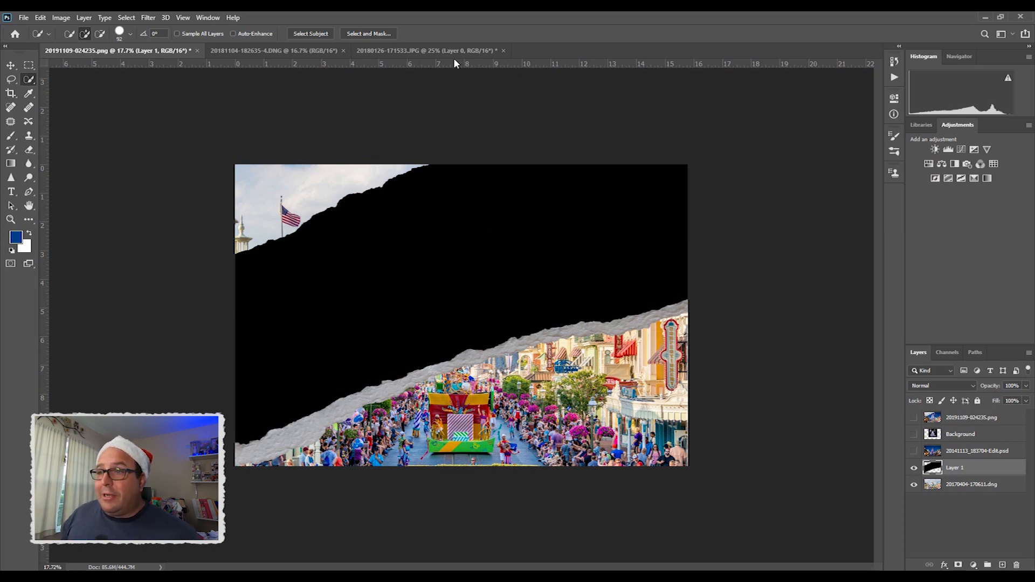
click(440, 52)
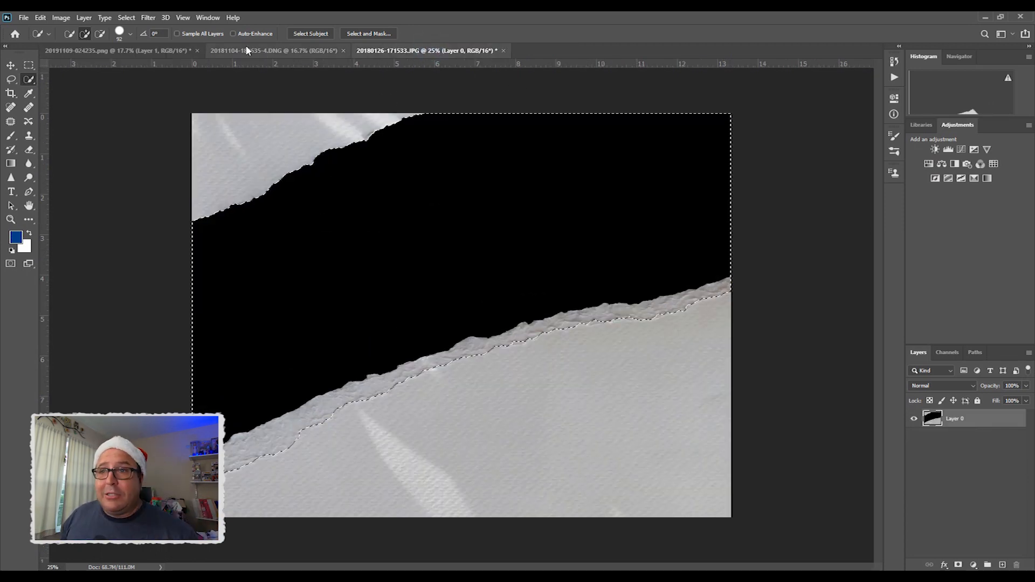
click(142, 50)
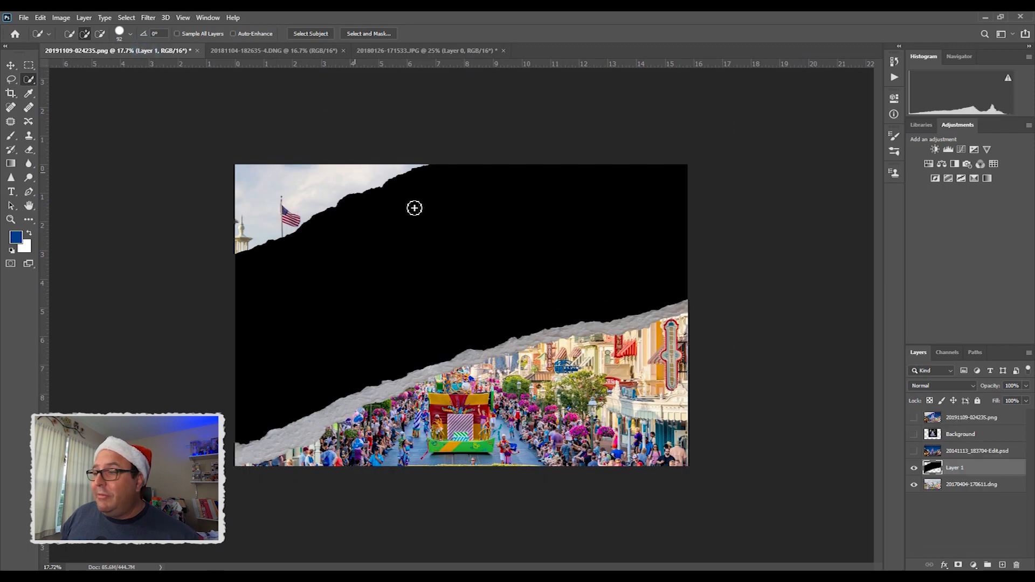
click(912, 486)
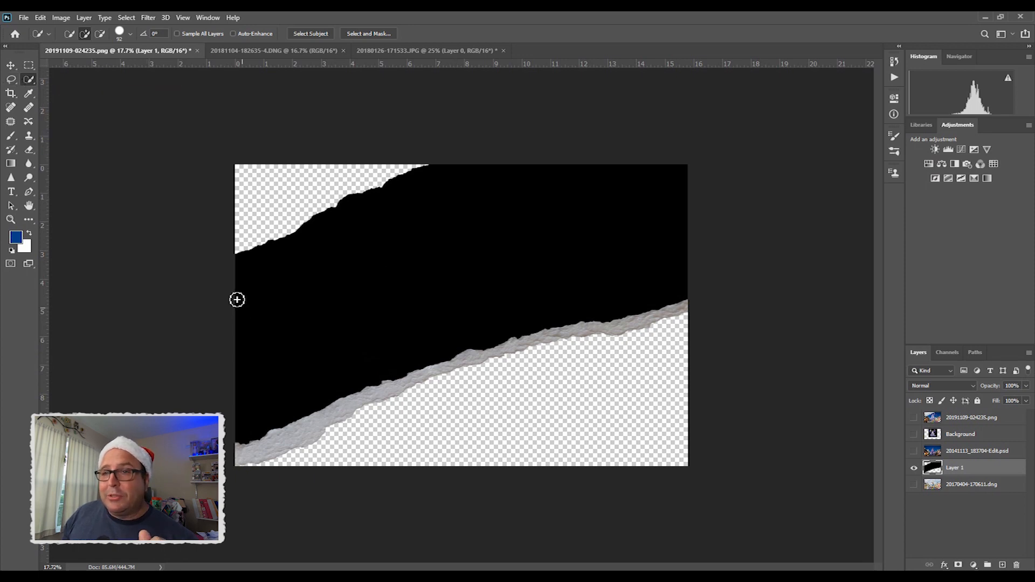
right_click(36, 81)
click(81, 80)
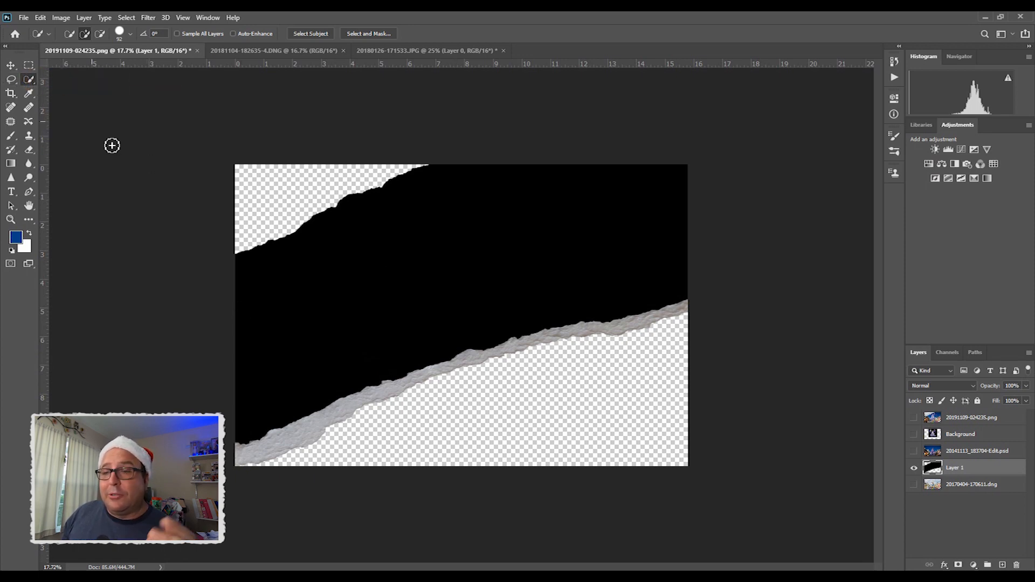
drag(275, 353, 446, 268)
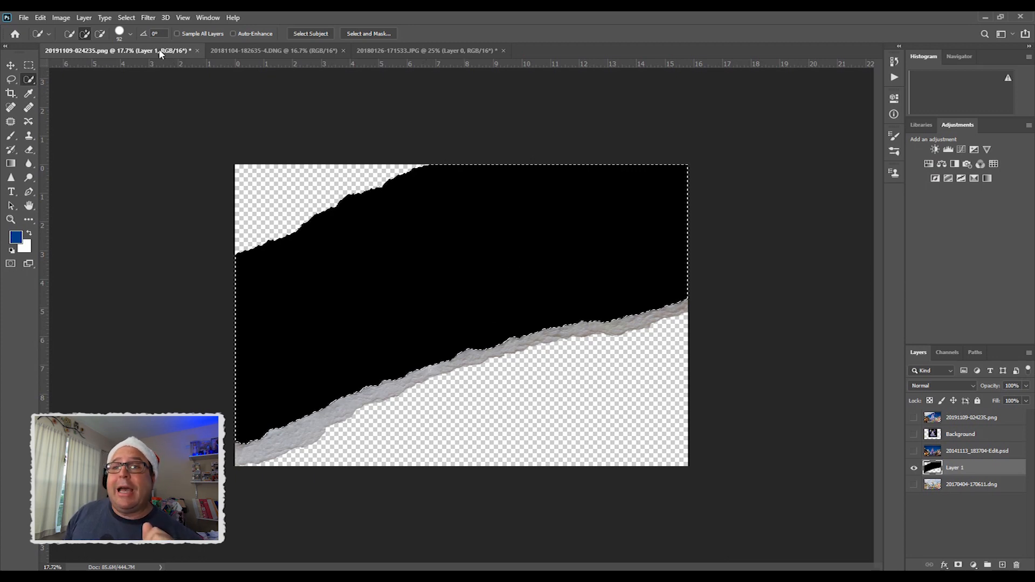
Save the current selection as a new channel named Paper
click(126, 17)
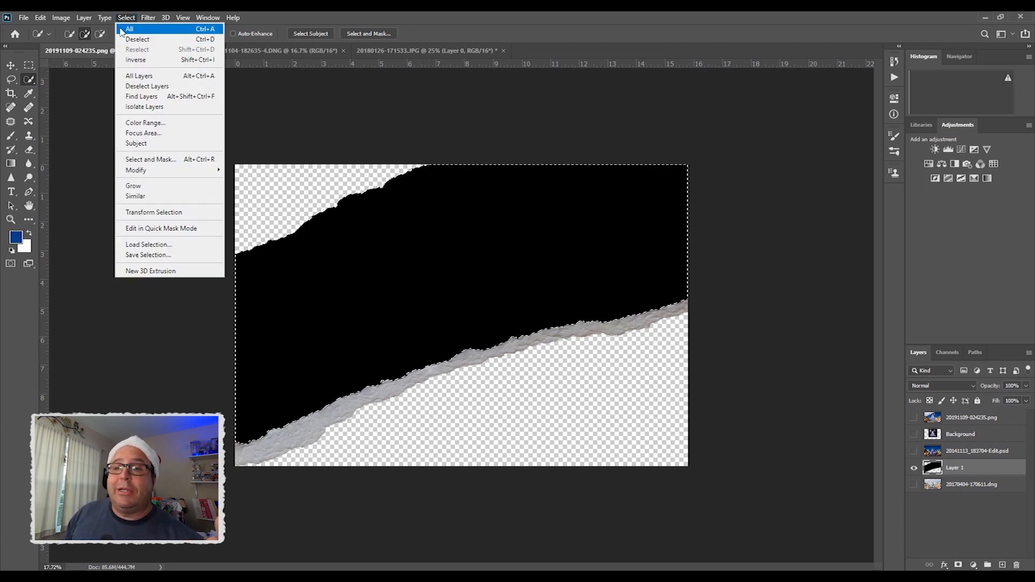
click(173, 255)
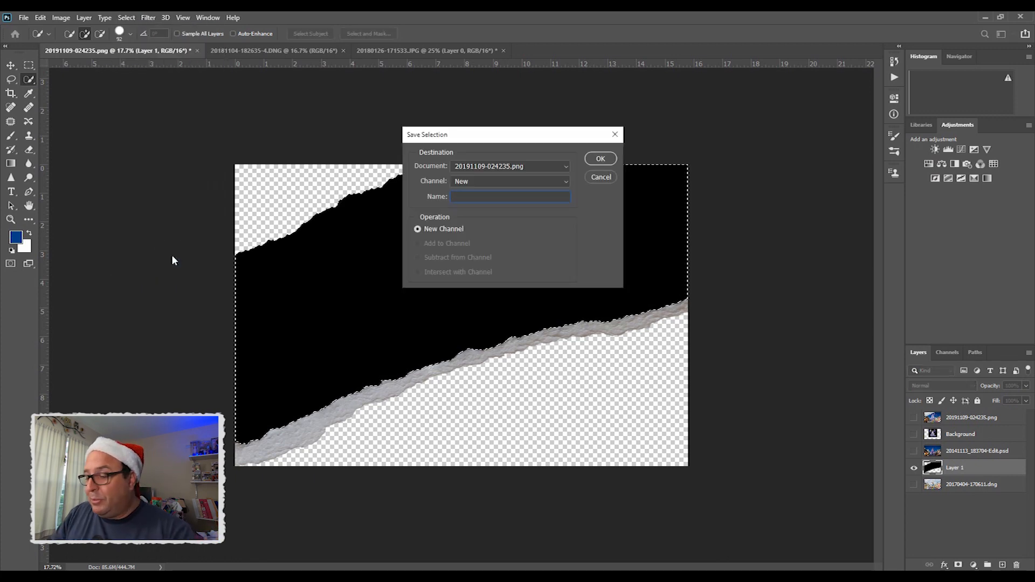
text(Paper)
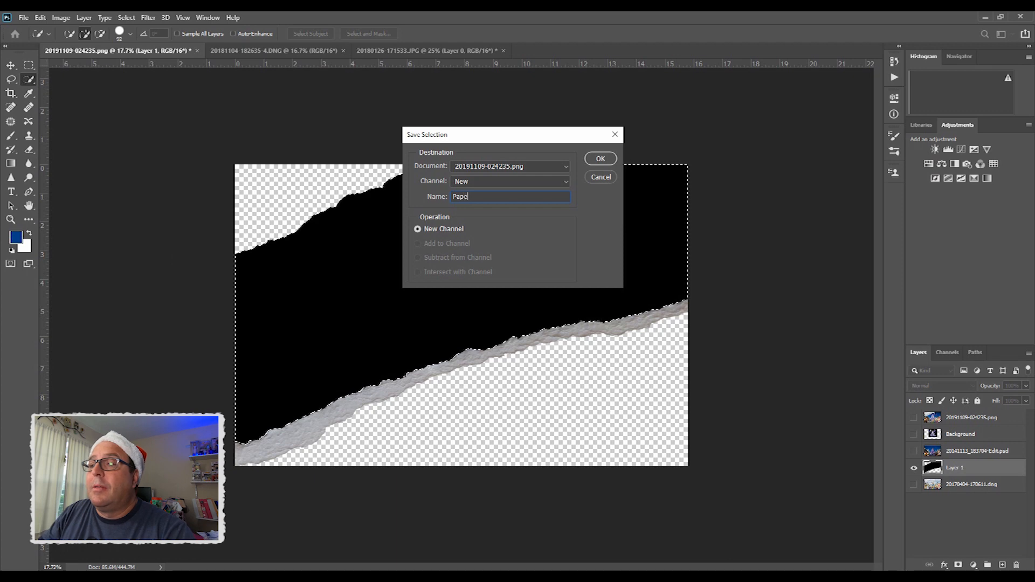
key(Return)
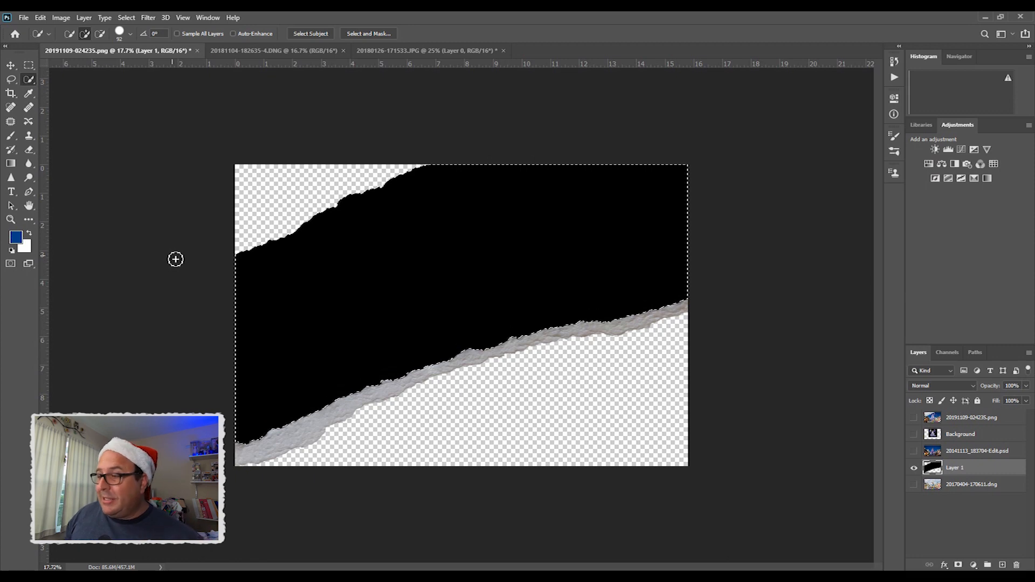
Mask the night layer 20141113_183704-Edit.psd with the torn-area selection and show it together with the day photo layer
click(978, 453)
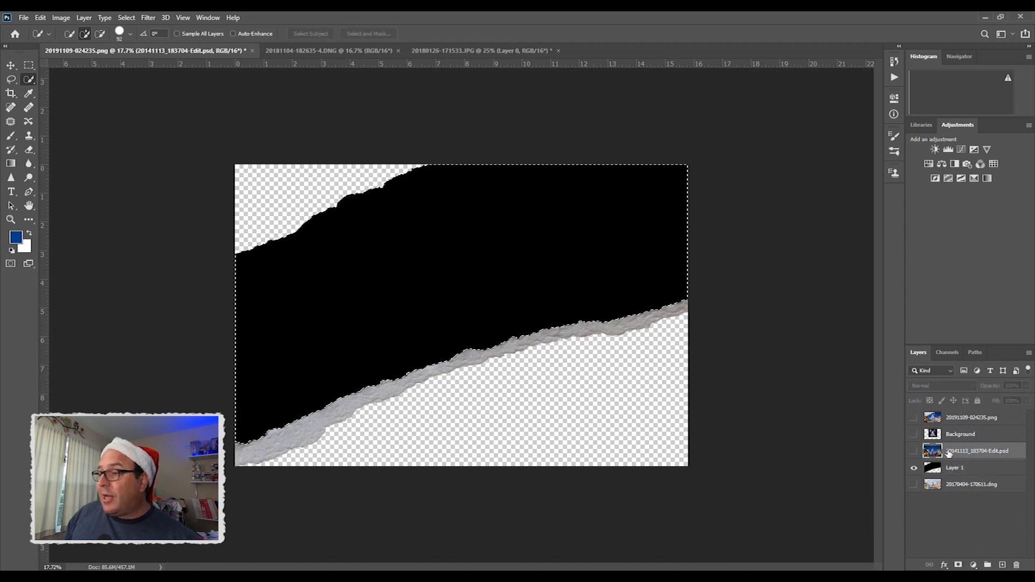
click(915, 453)
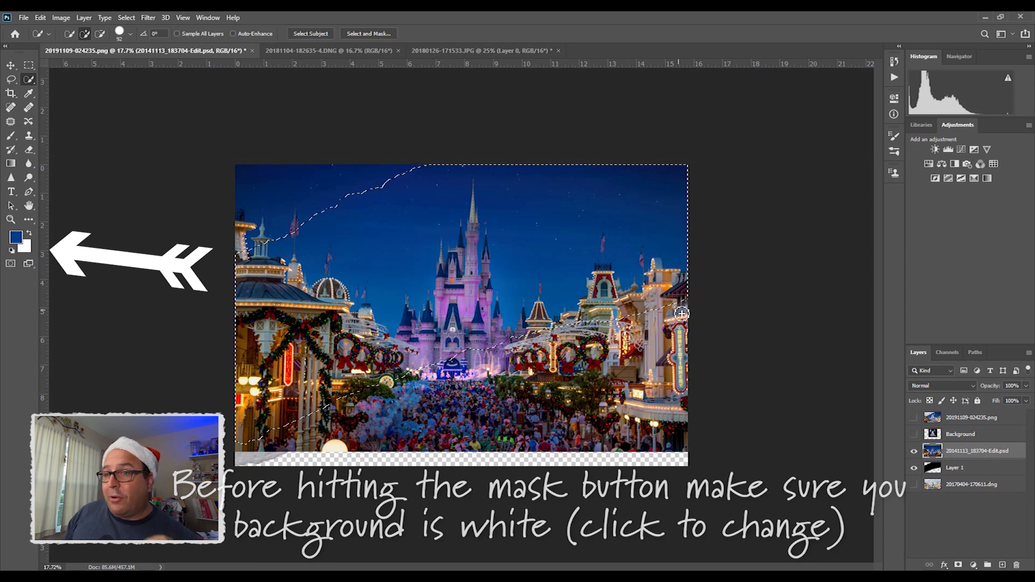
click(958, 566)
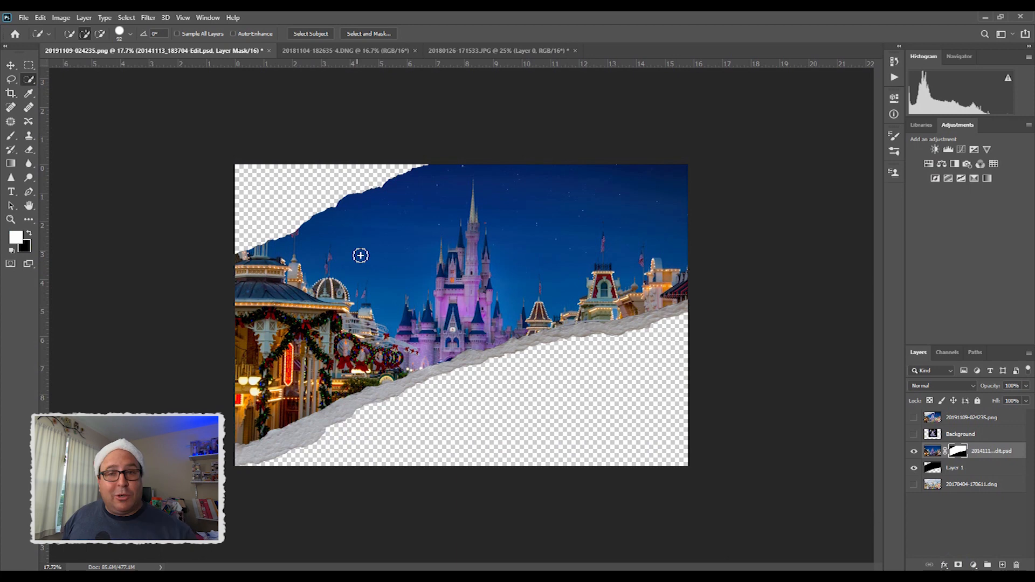
click(914, 484)
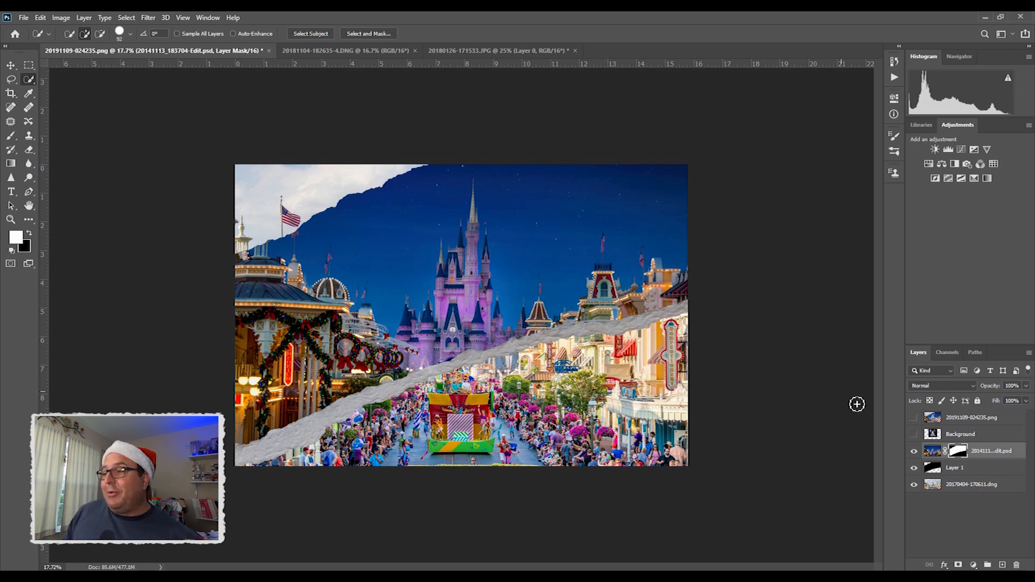
View the fireworks Background layer on its own, then combined with the masked night layer and the day photo
click(915, 451)
click(914, 468)
click(914, 484)
click(915, 434)
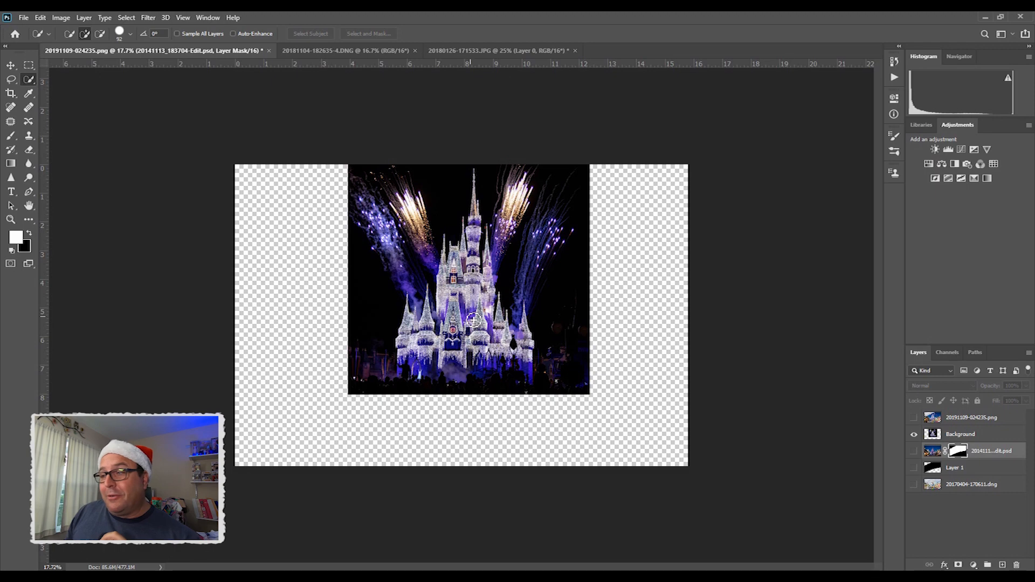
click(914, 451)
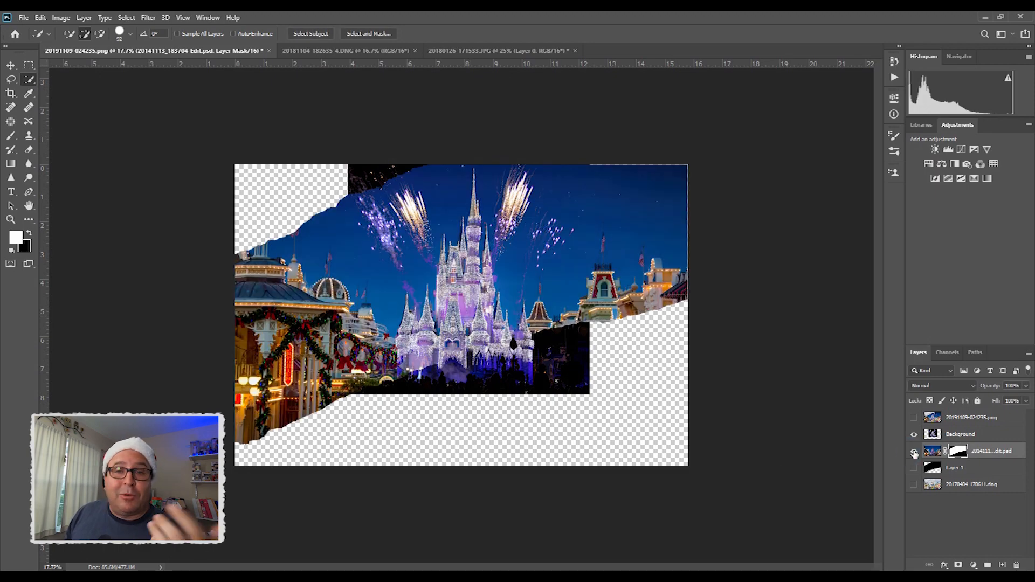
click(914, 484)
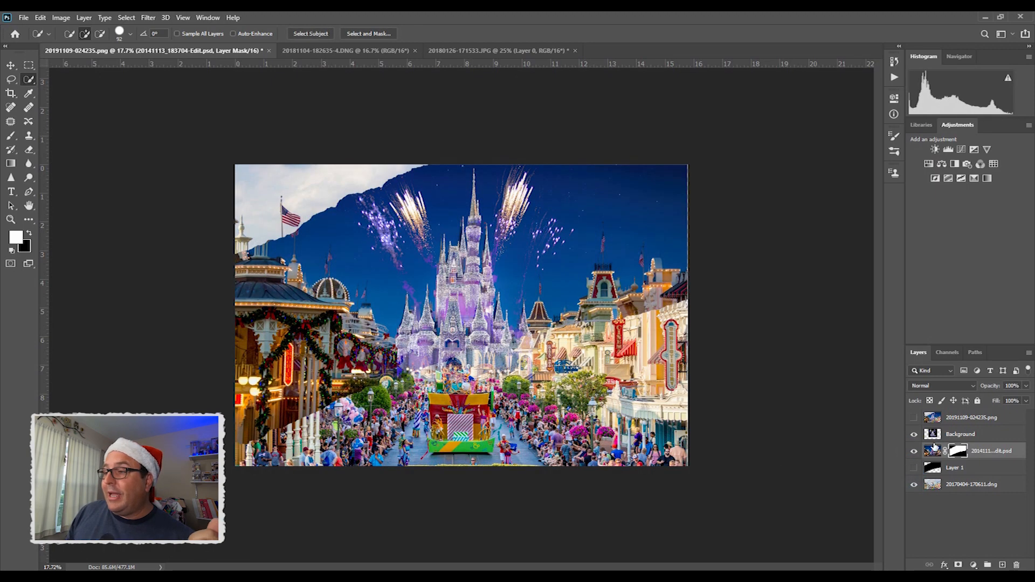
click(914, 452)
click(914, 484)
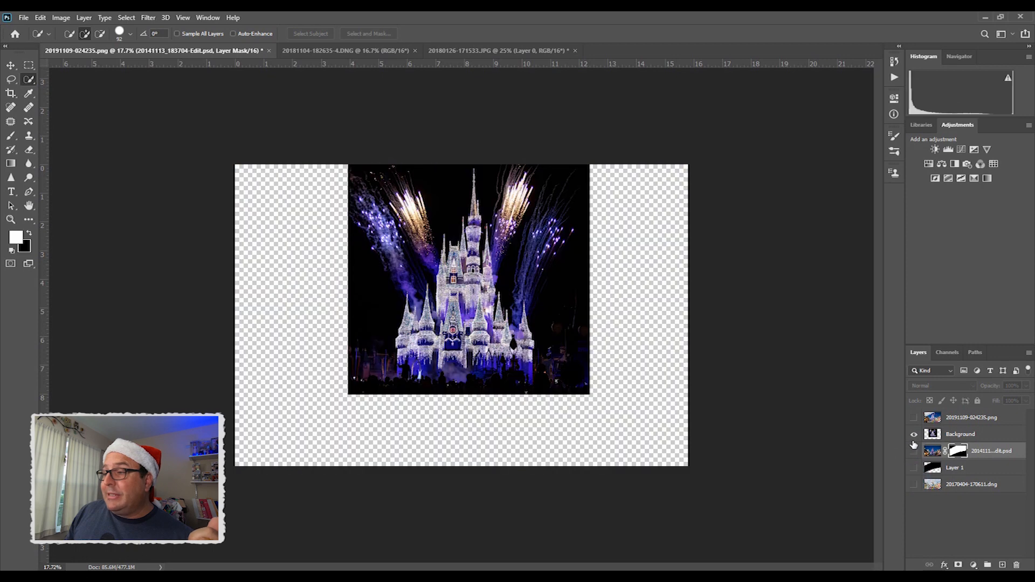
Show the night layer beneath the fireworks Background layer and disable its layer mask
click(913, 451)
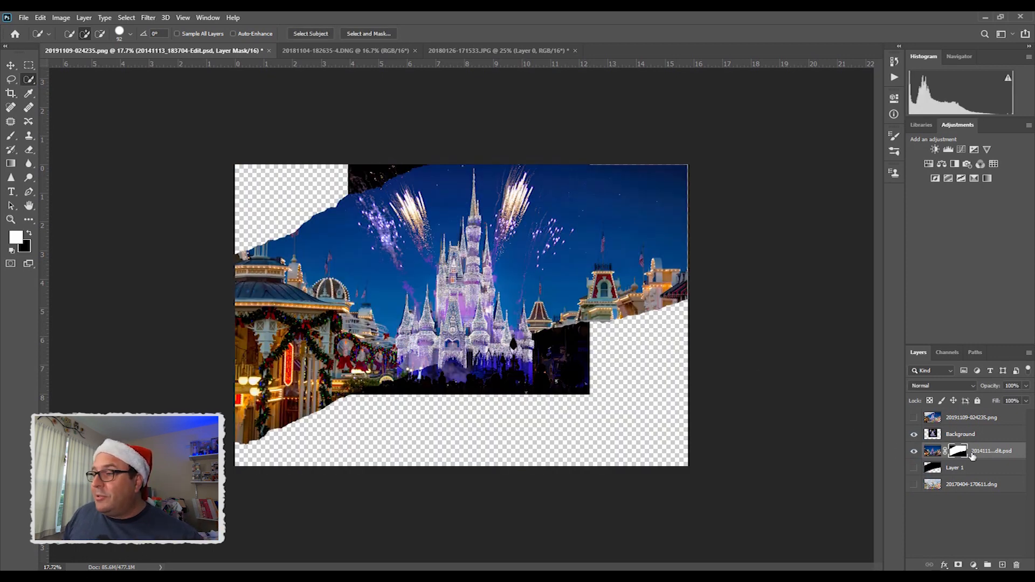
right_click(959, 451)
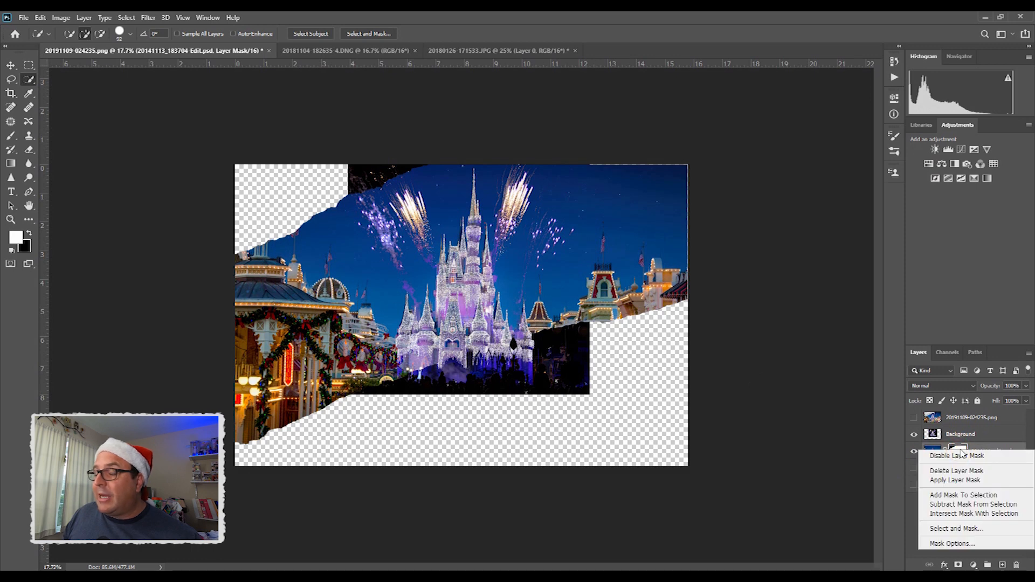
click(953, 456)
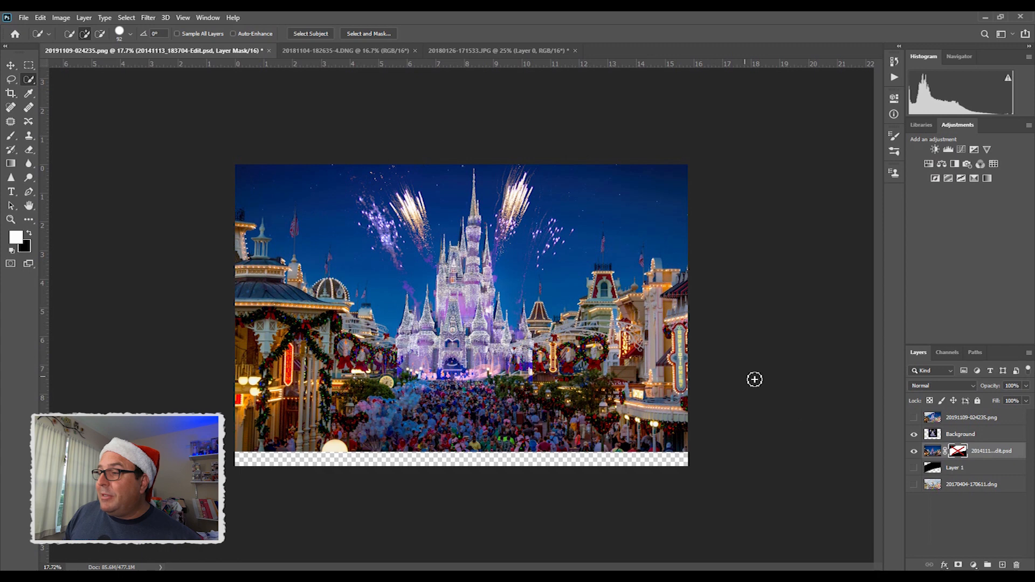
Free-transform the fireworks Background layer and try shifting it slightly to align its castle with the night photo's castle
click(967, 436)
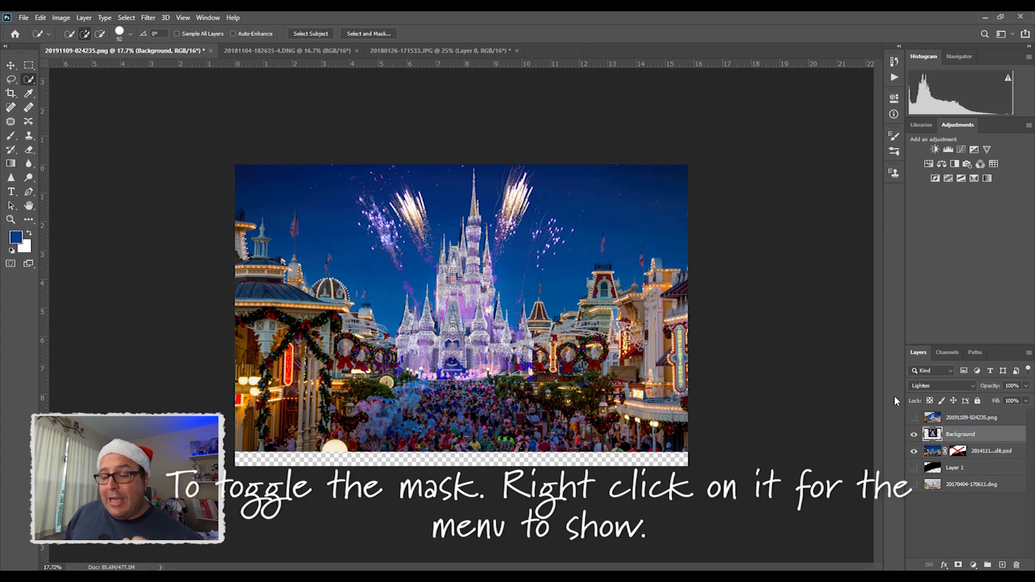
key(ctrl+t)
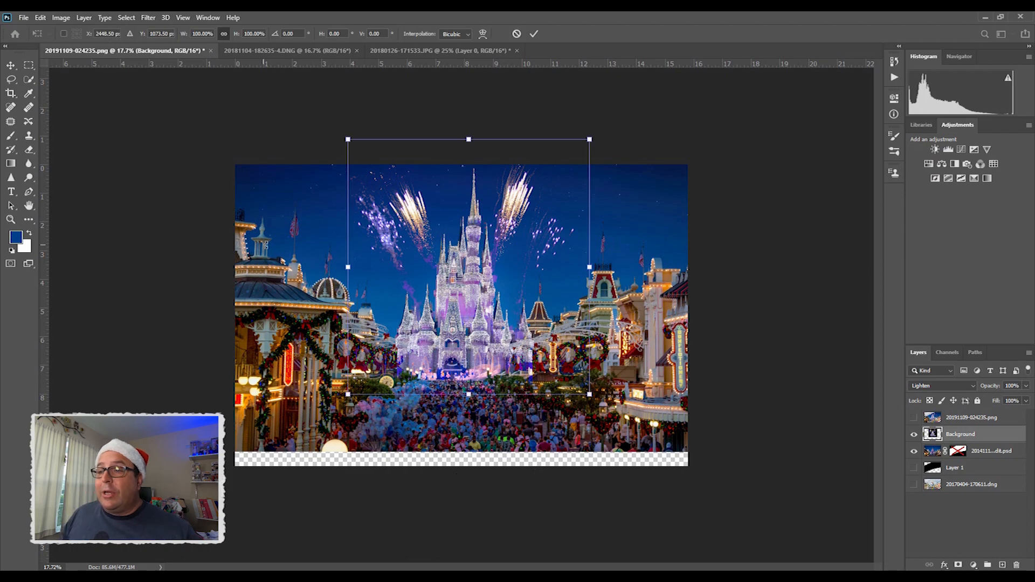
mouse_move(473, 210)
mouse_down()
mouse_move(422, 216)
mouse_move(486, 213)
mouse_move(460, 206)
mouse_move(485, 209)
mouse_move(473, 200)
mouse_move(482, 195)
mouse_move(481, 205)
mouse_up()
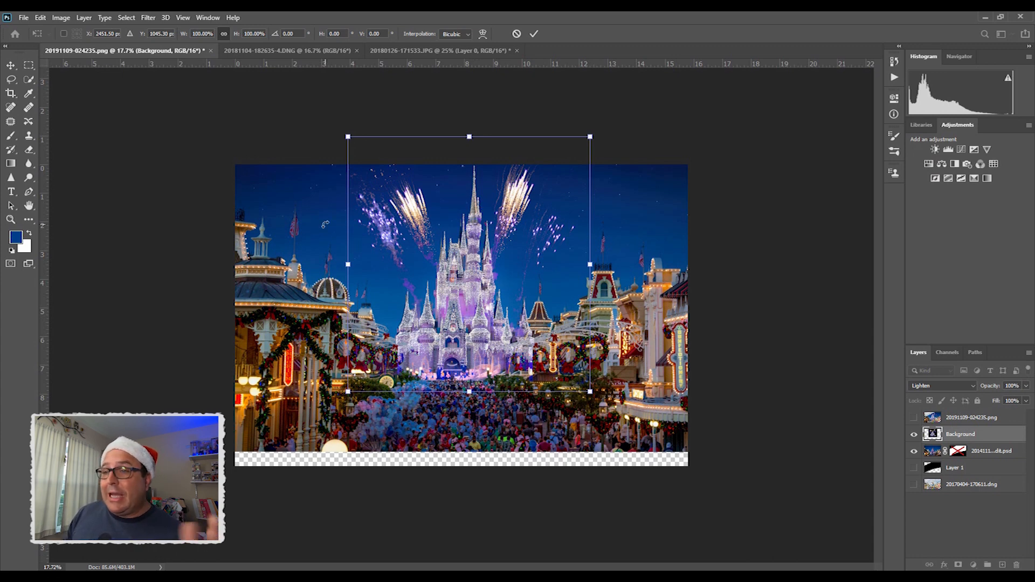
key(Down)
key(Down)
key(Down)
key(Down)
key(Down)
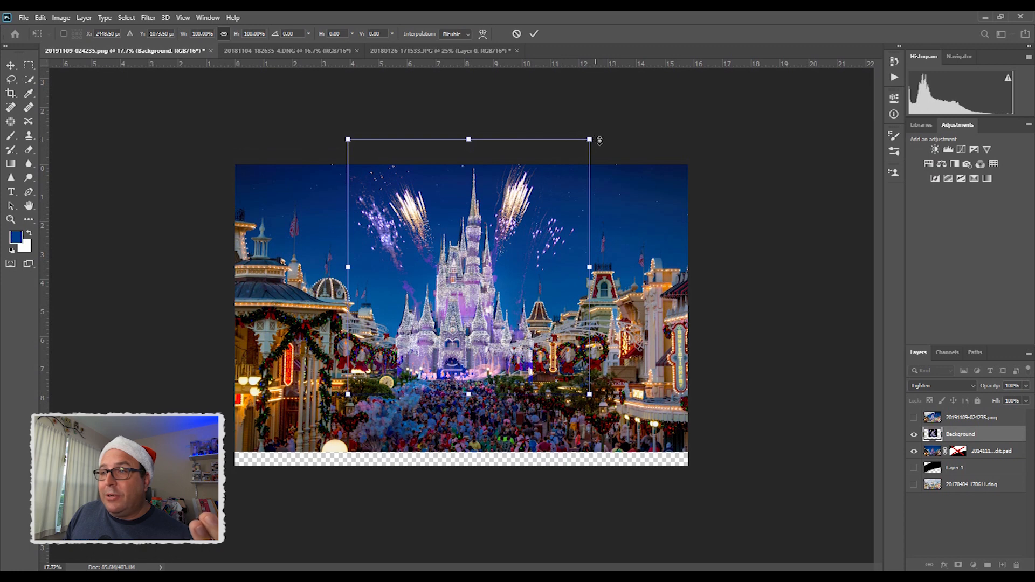
Try scaling the fireworks layer to 94.81% and nudging it sideways, then undo the change and close the transform
mouse_move(592, 138)
mouse_down()
mouse_move(567, 167)
mouse_move(593, 146)
mouse_move(586, 154)
mouse_up()
key(Right)
key(Right)
key(Right)
key(Right)
key(Right)
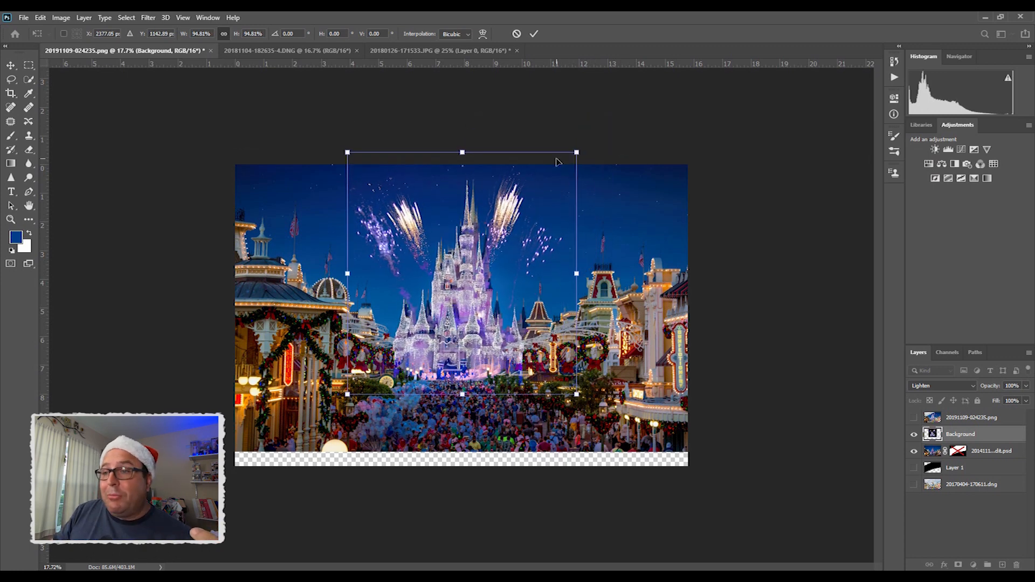
key(Left)
key(Left)
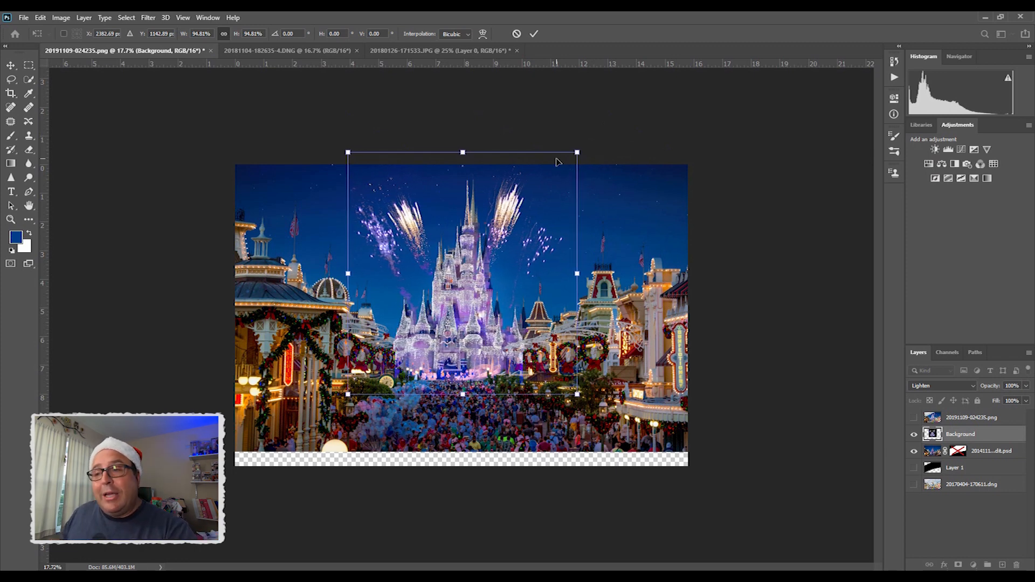
key(ctrl+z)
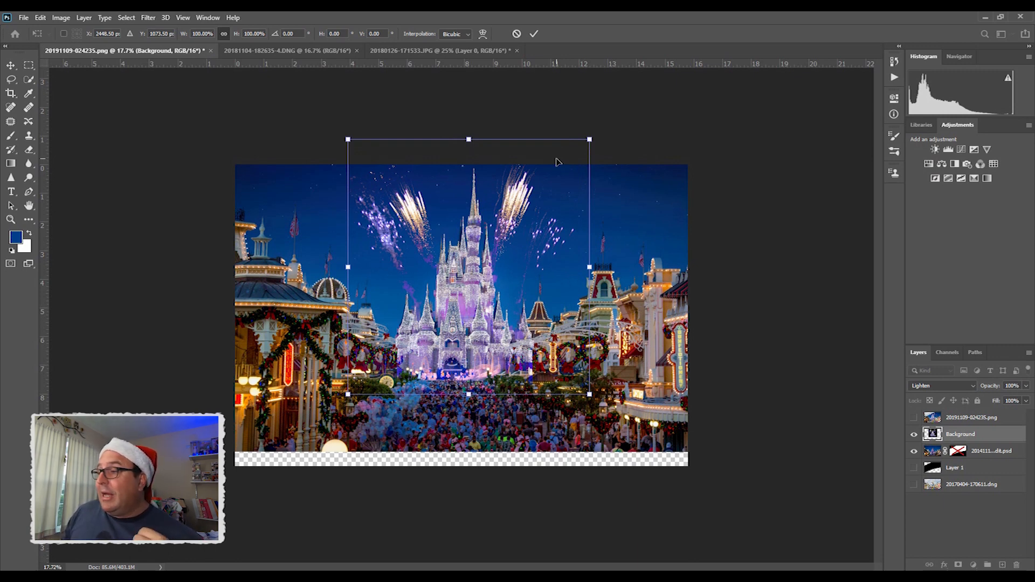
key(Return)
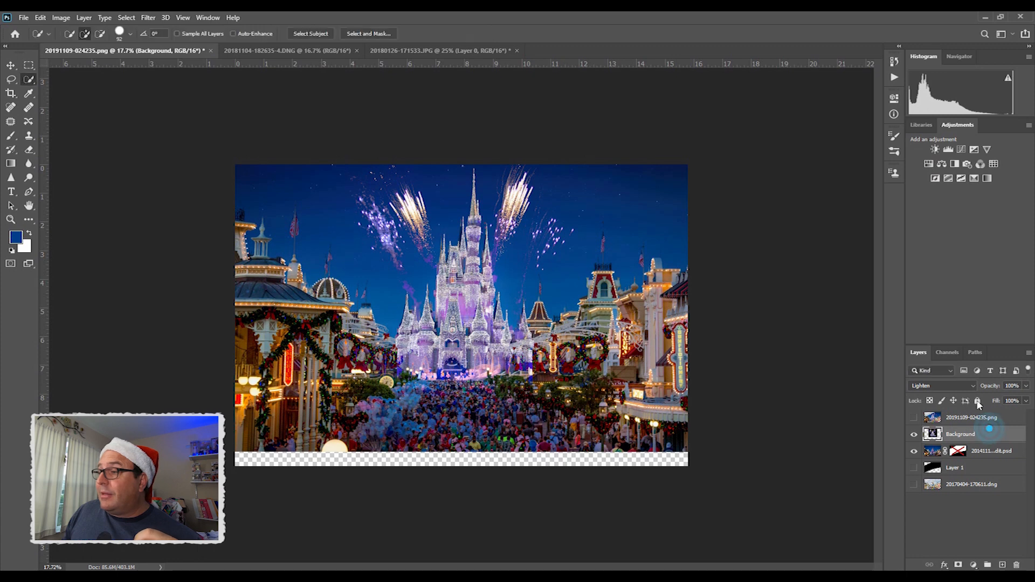
Compare the fireworks Background layer in Normal blend mode and return its blend mode to Lighten
click(965, 386)
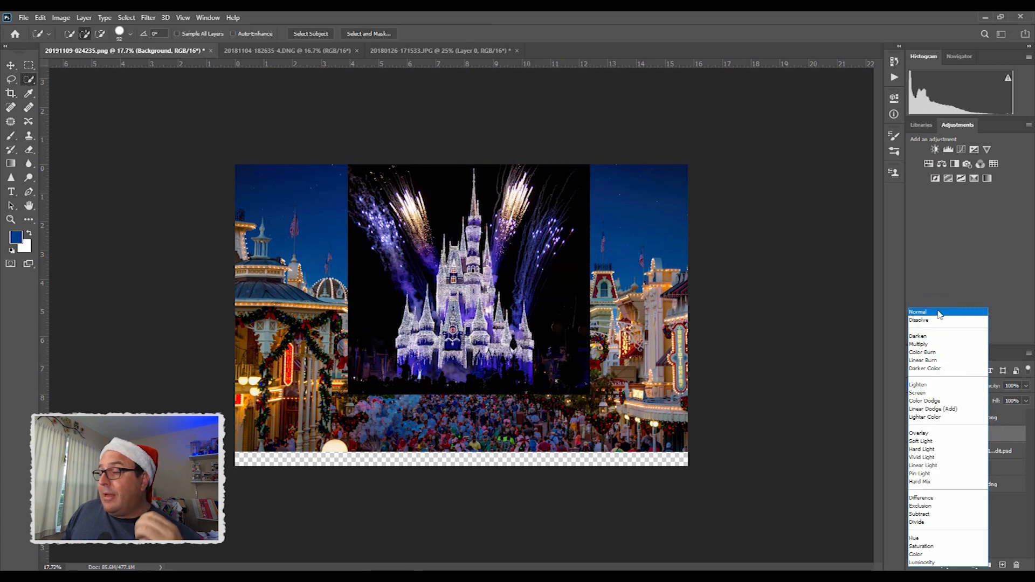
click(935, 313)
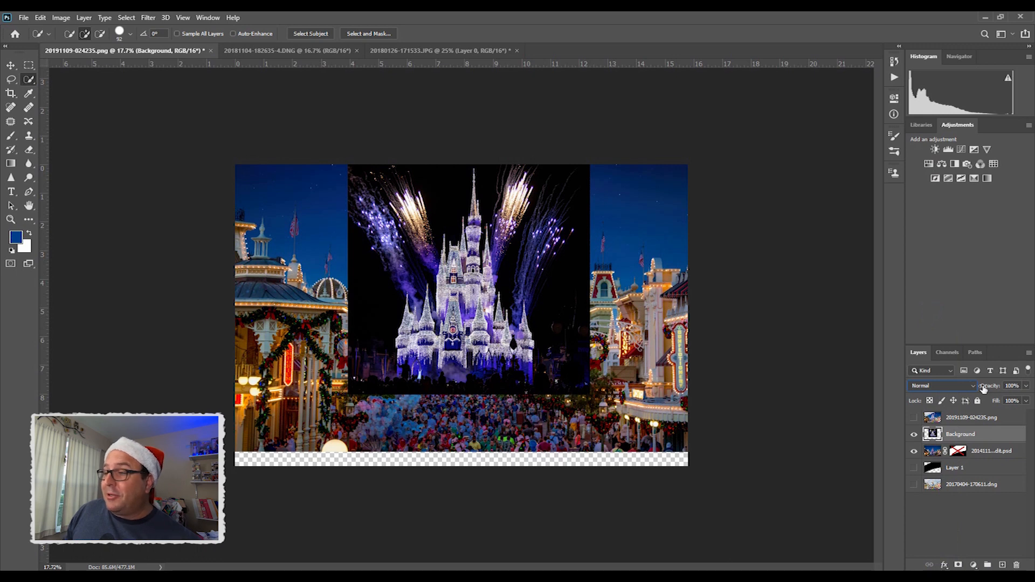
click(993, 388)
mouse_move(992, 388)
mouse_down()
mouse_move(955, 390)
mouse_move(1000, 387)
mouse_up()
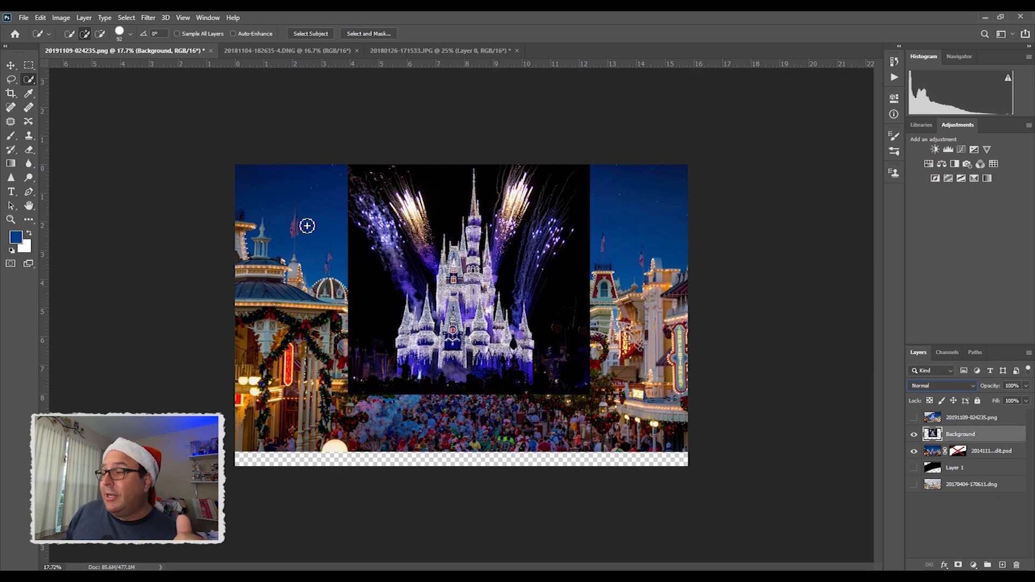
click(916, 385)
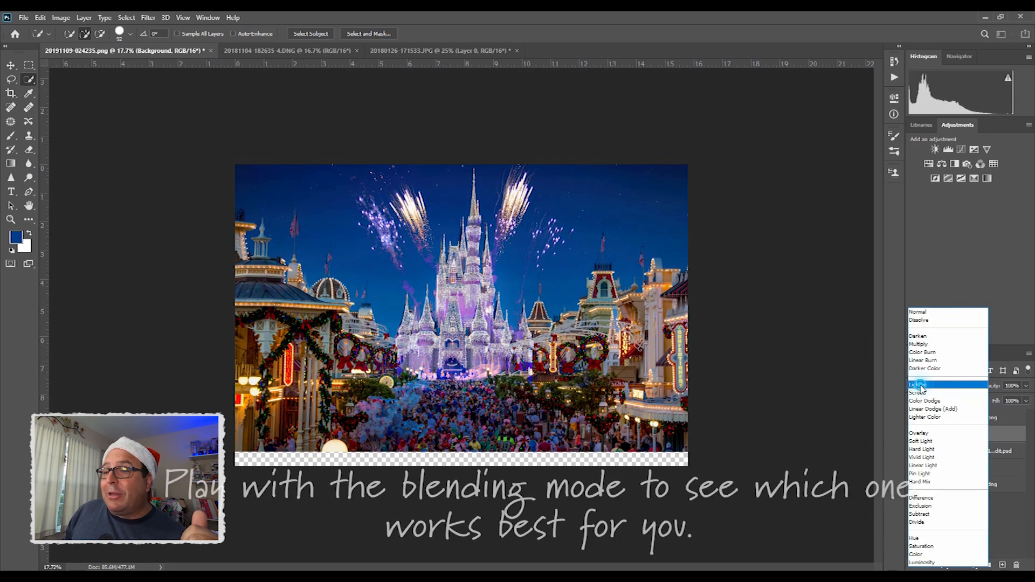
click(918, 384)
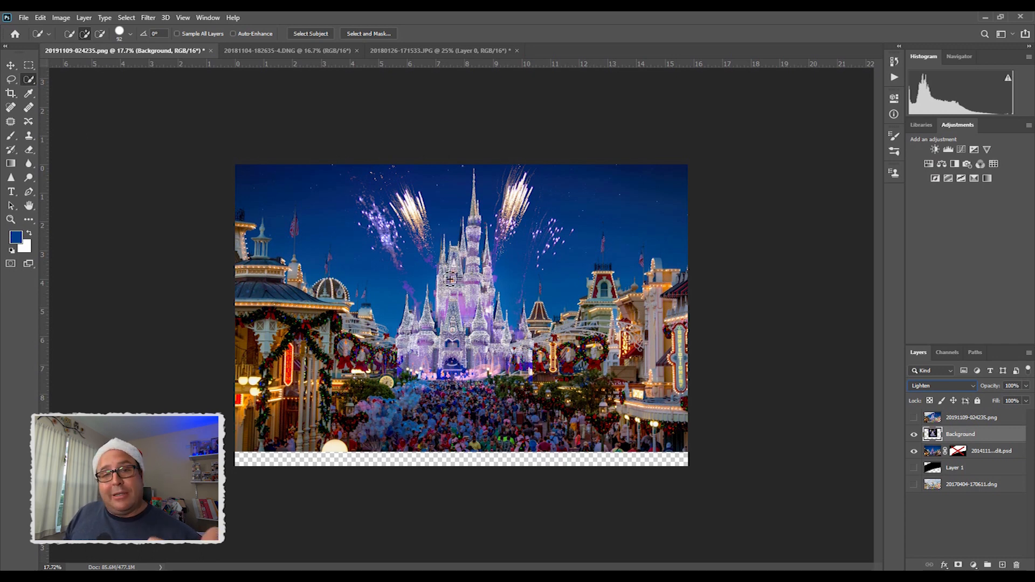
Show the torn-paper Layer 1 and the day photo layer, and re-enable the night layer's mask
click(913, 469)
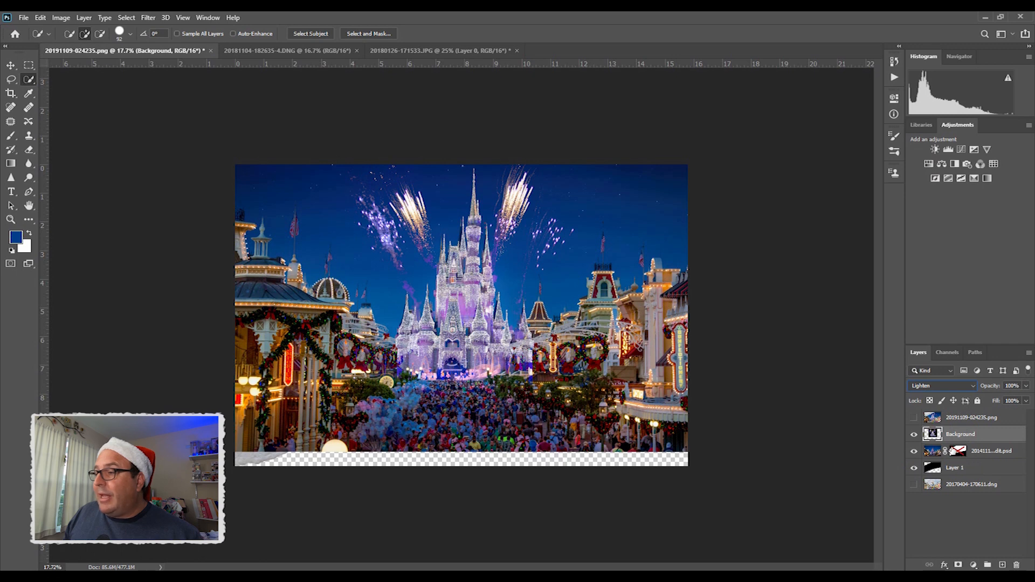
click(956, 452)
right_click(958, 454)
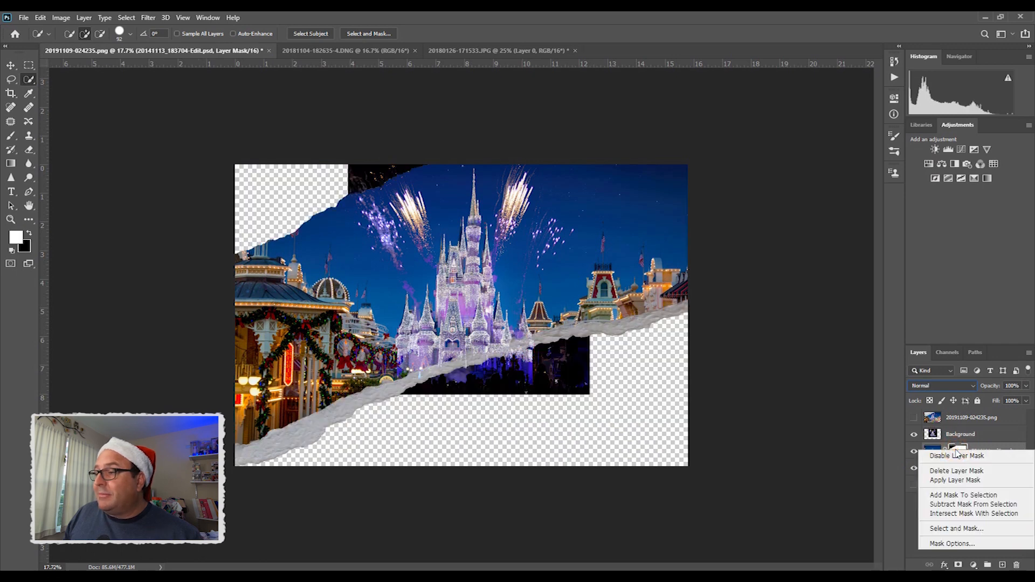
click(983, 435)
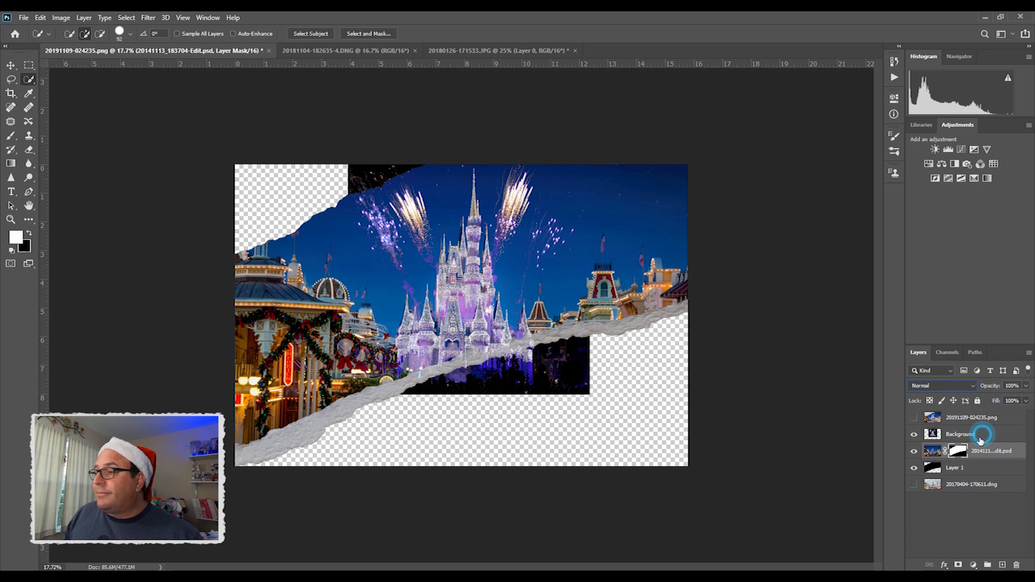
click(913, 485)
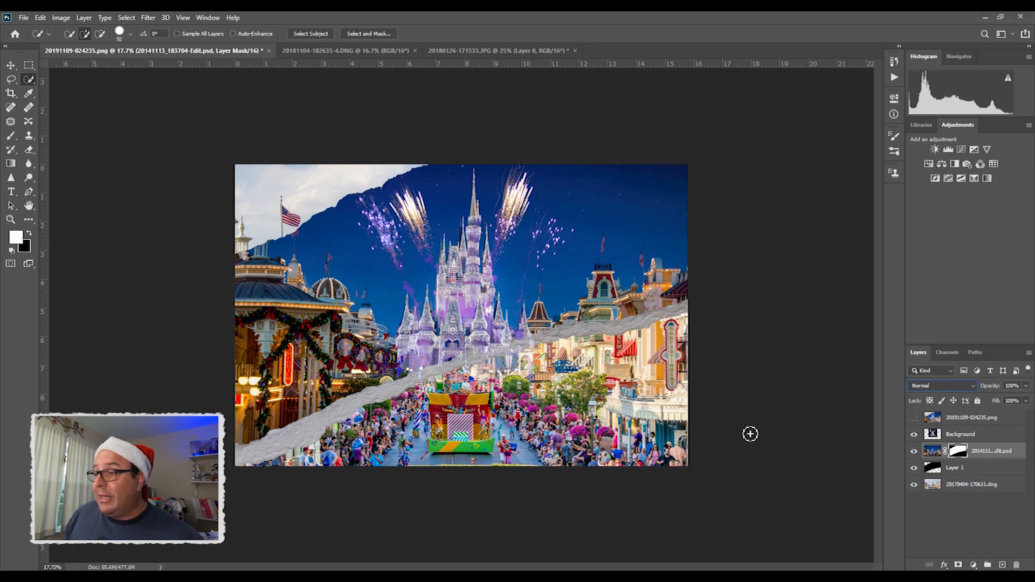
Target the night layer's image instead of its mask and hide the fireworks Background layer
click(933, 450)
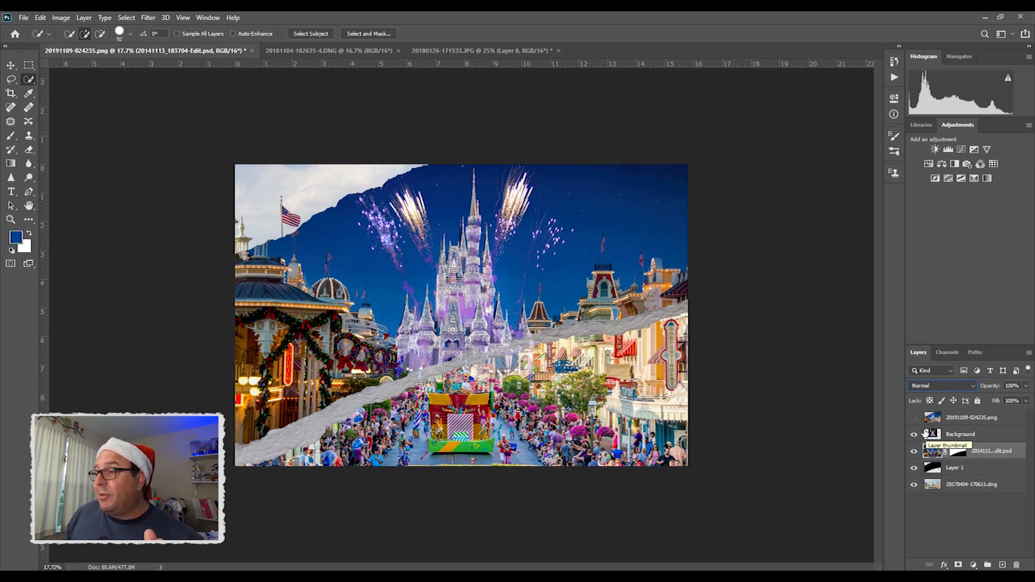
click(914, 435)
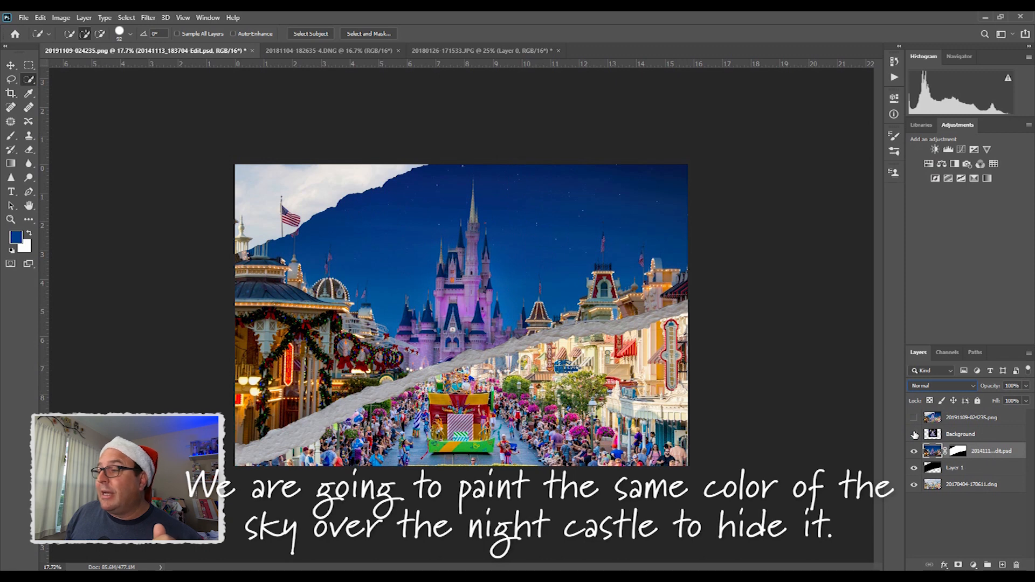
click(915, 434)
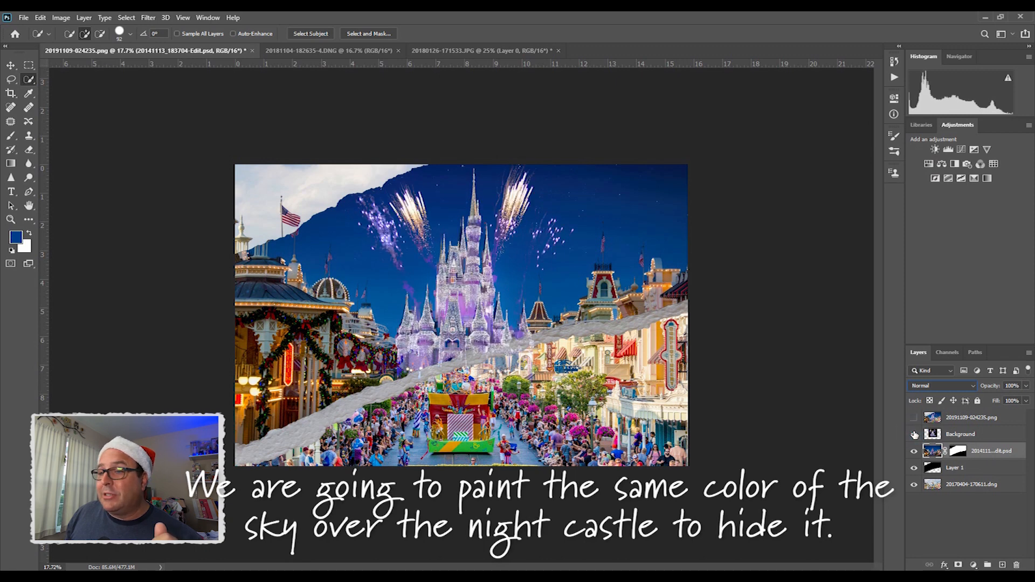
click(914, 434)
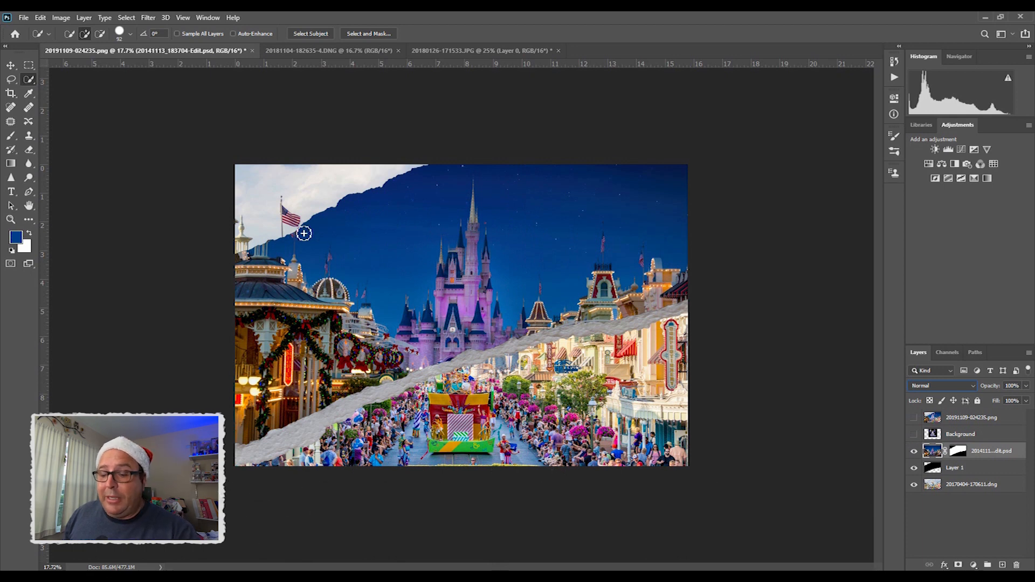
Clear any selection, switch to the Brush tool and sample the blue night sky beside the castle as the painting colour
click(400, 283)
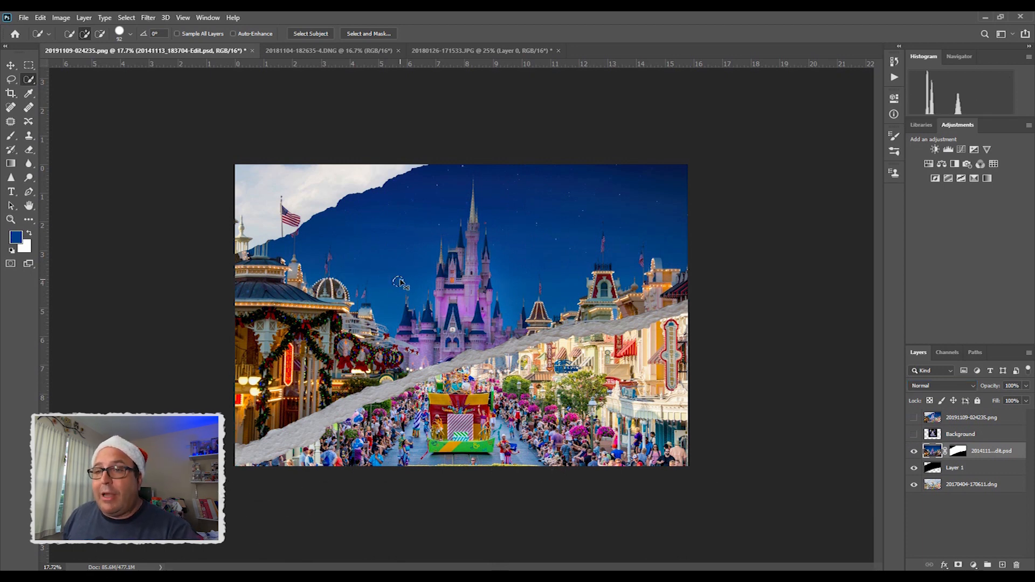
key(ctrl+d)
click(12, 135)
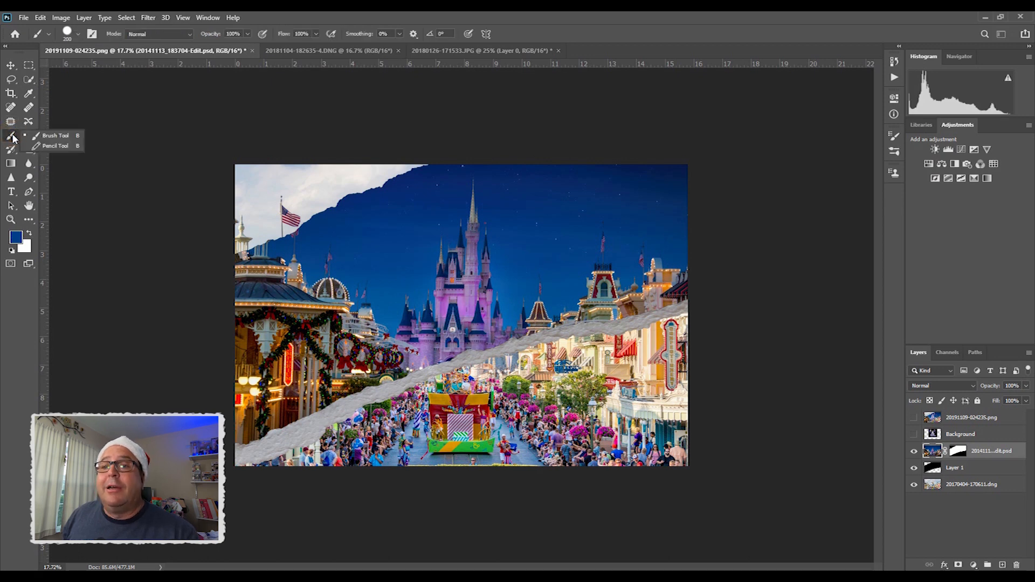
click(49, 134)
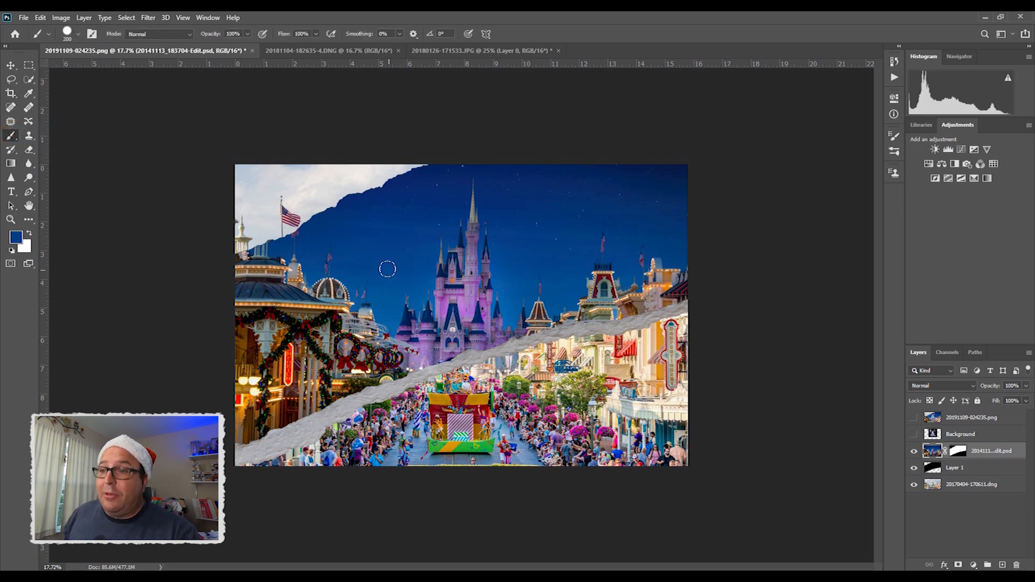
drag(387, 269, 500, 280)
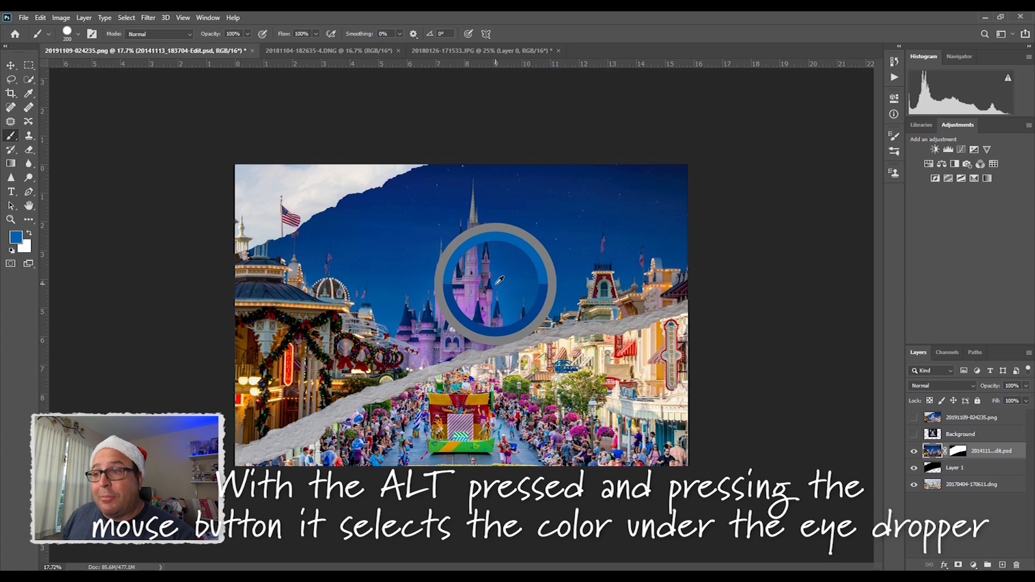
drag(500, 280, 500, 279)
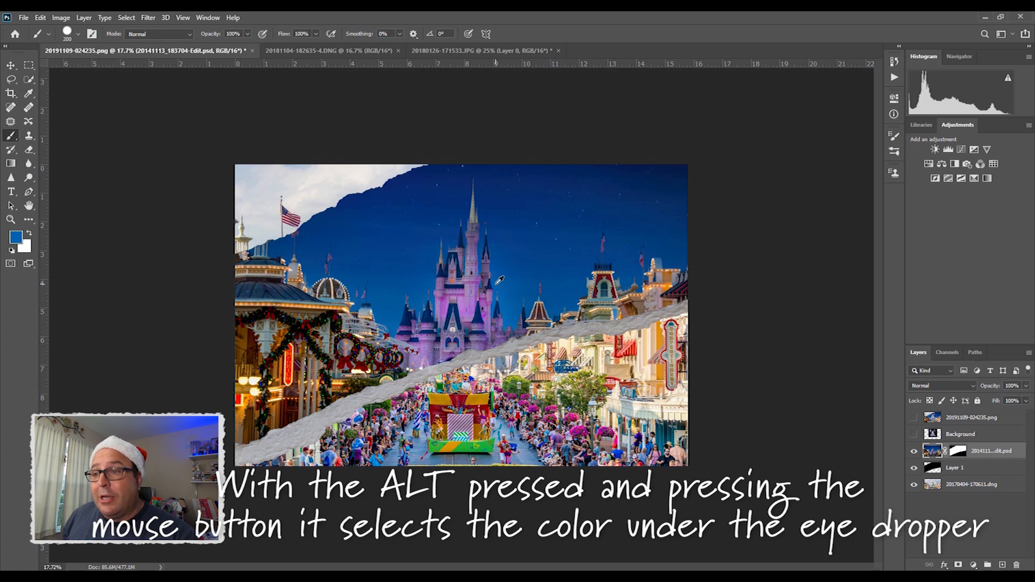
With the fireworks Background layer shown, sample matching sky blues around the castle on the night layer's image for the brush
click(914, 434)
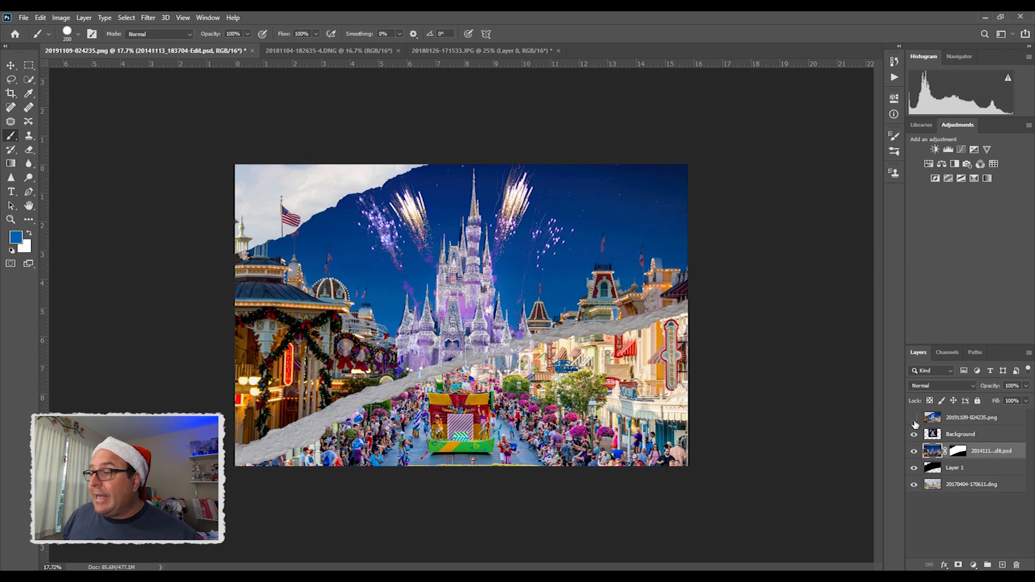
click(925, 451)
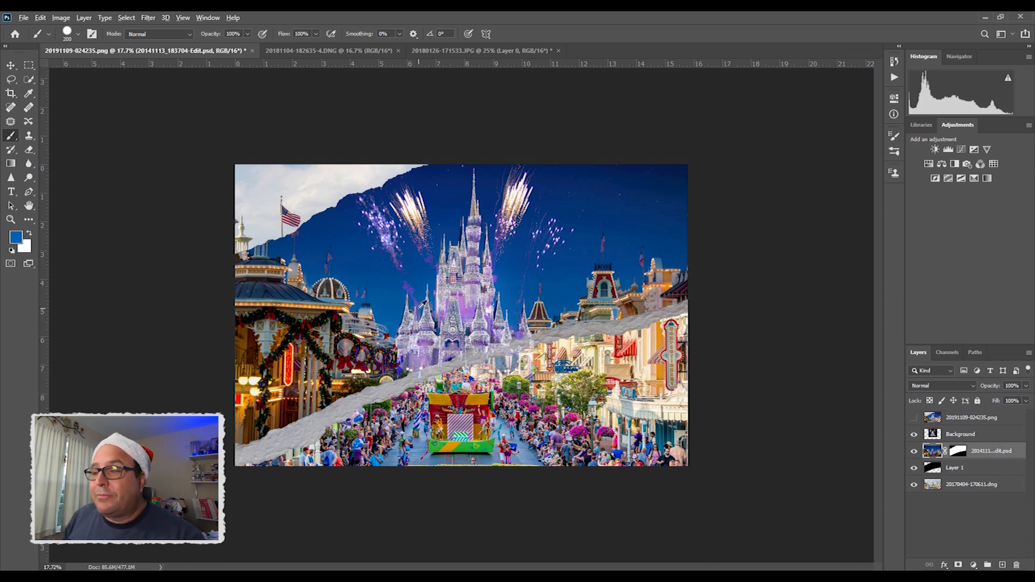
alt+click(416, 319)
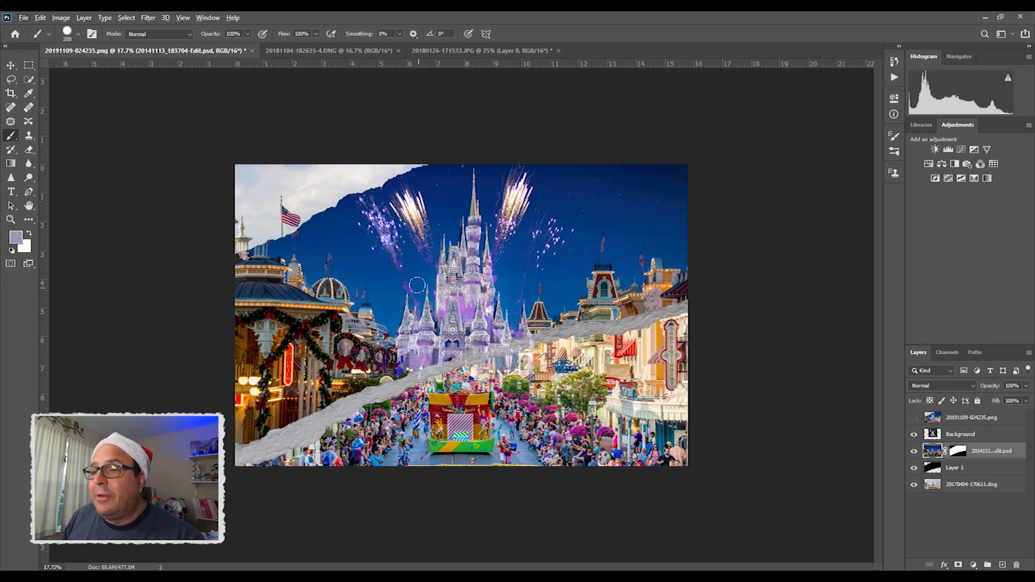
alt+click(421, 280)
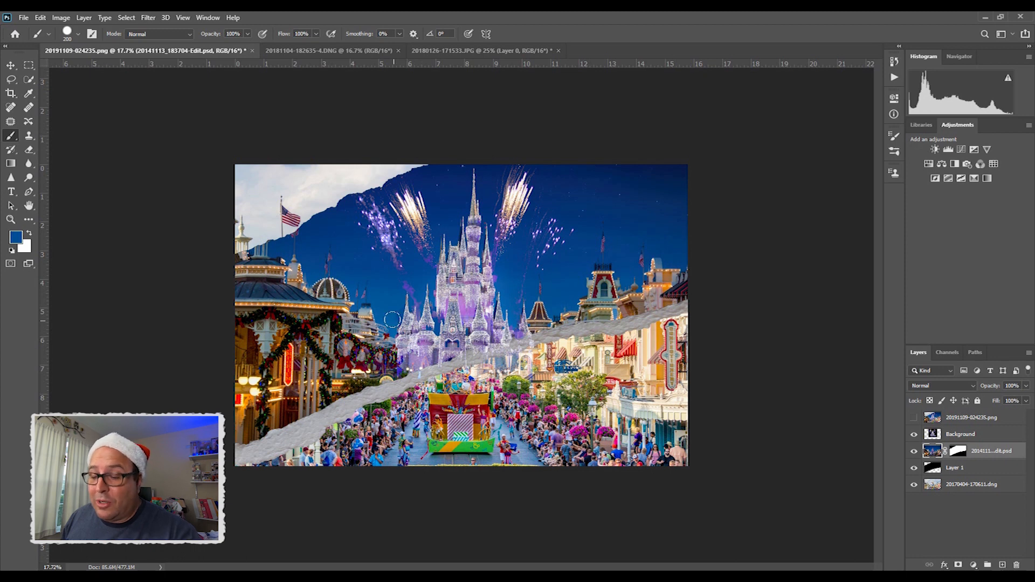
alt+click(396, 316)
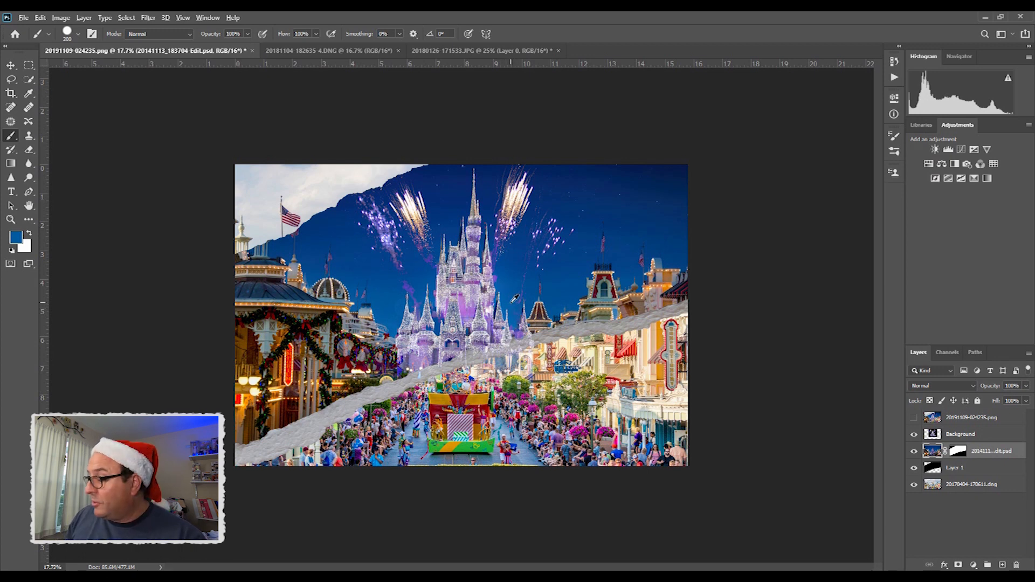
mouse_move(515, 298)
mouse_down()
mouse_move(466, 292)
mouse_move(512, 323)
mouse_move(504, 317)
mouse_move(512, 297)
mouse_move(498, 299)
mouse_up()
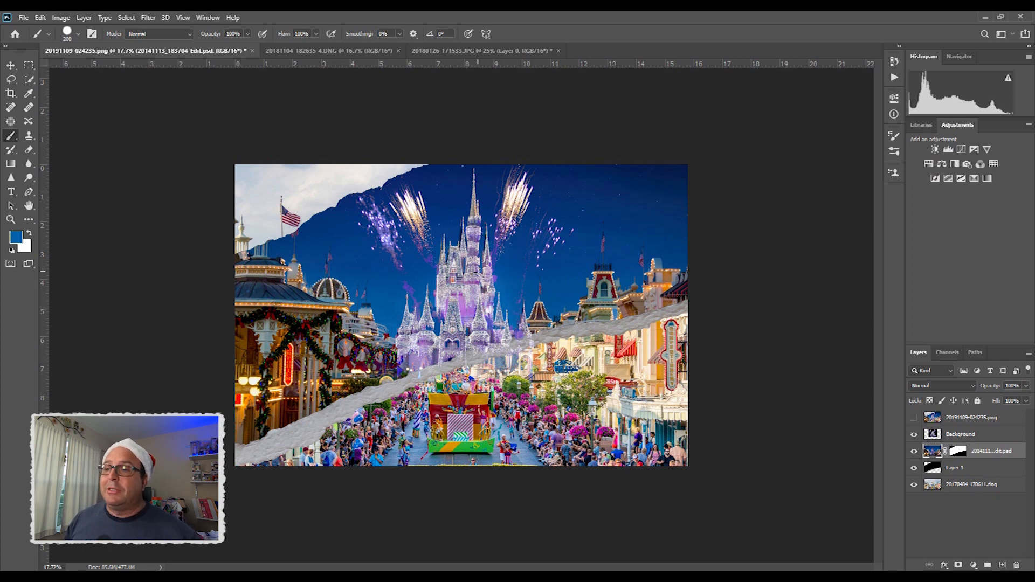
alt+click(452, 226)
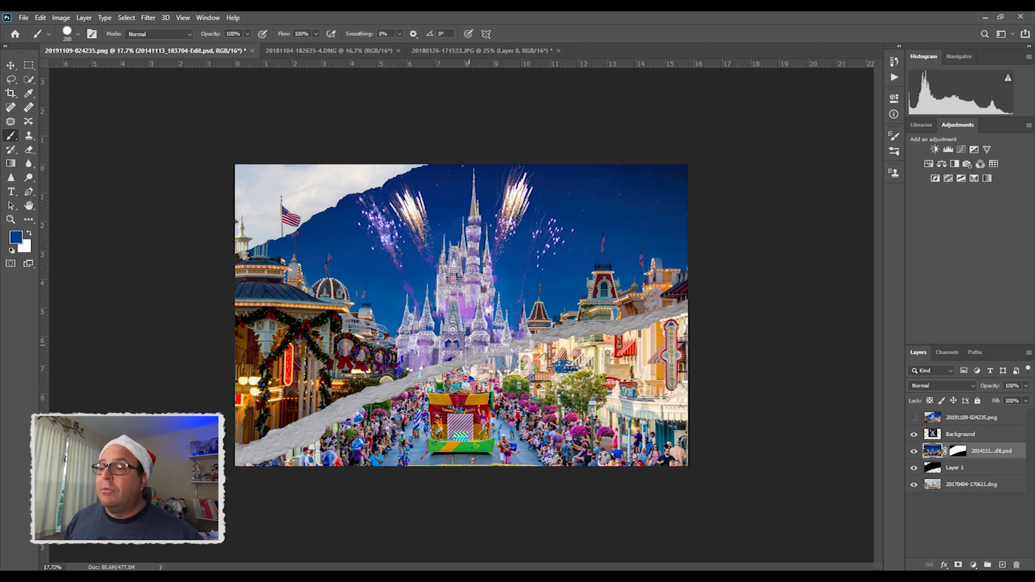
alt+click(513, 312)
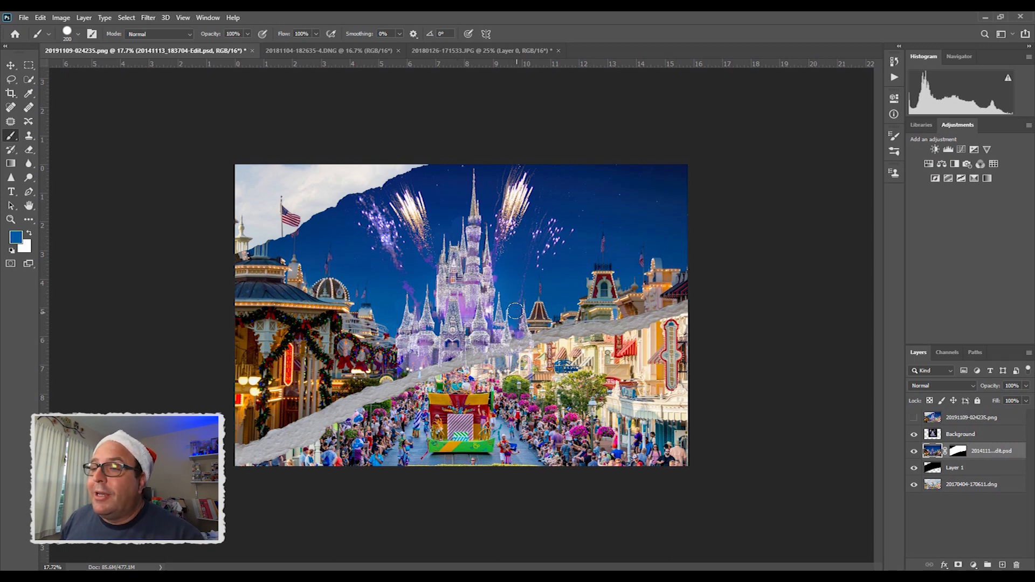